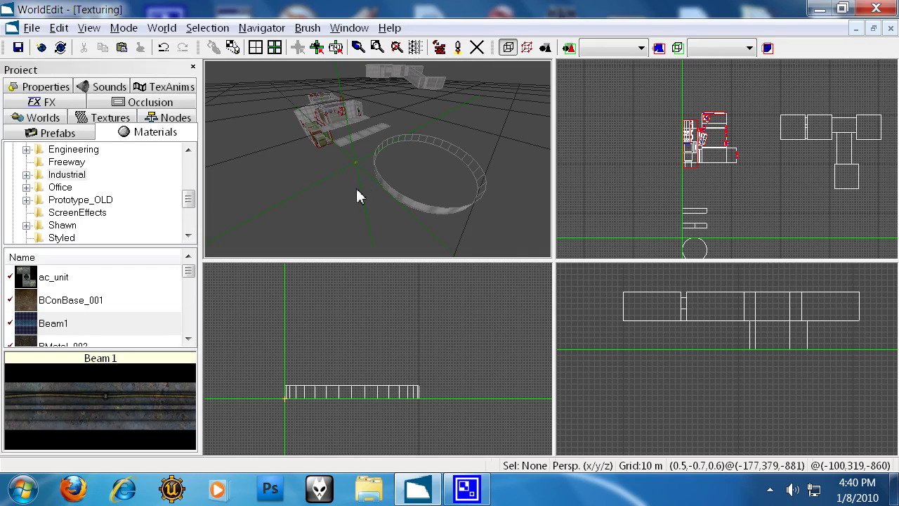
Apply the Beam1 material to the flat single-polygon strip brush nearest the building
left_click_drag(375, 162, 375, 162)
right_click_drag(376, 161, 376, 162)
left_click_drag(376, 162, 379, 159)
left_click(379, 168)
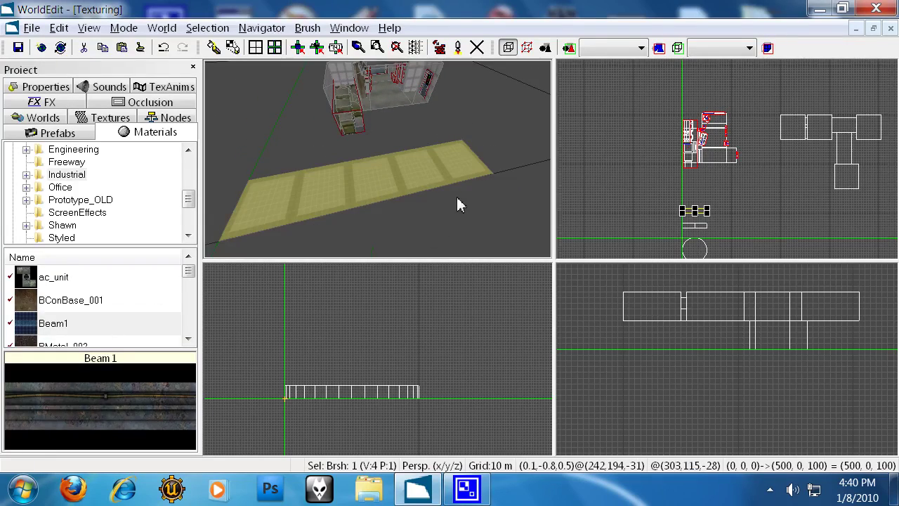
key("ctrl+t")
mouse_move(410, 182)
left_mouse_down()
mouse_move(377, 157)
mouse_move(407, 176)
left_mouse_up()
key("Escape")
left_click(412, 173)
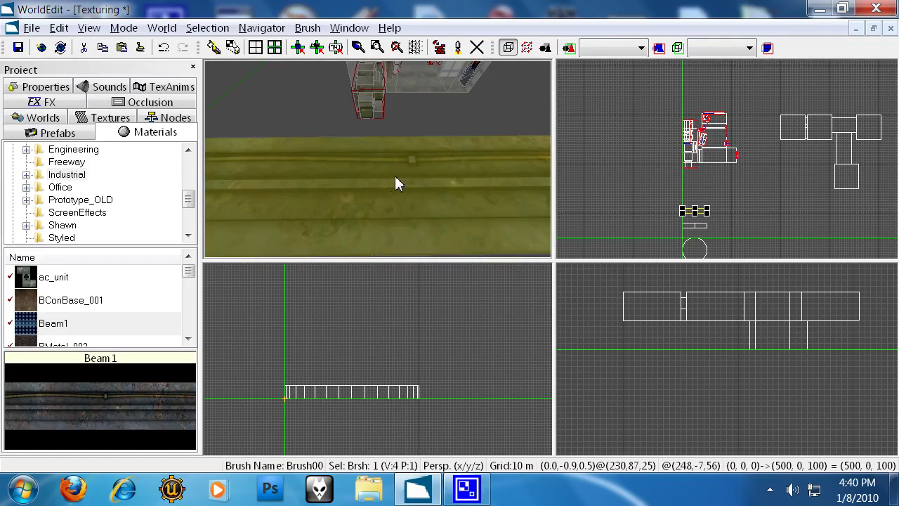
Reset the texture coordinates of the flat single-polygon strip
left_click_drag(390, 177, 378, 162)
left_click(377, 160)
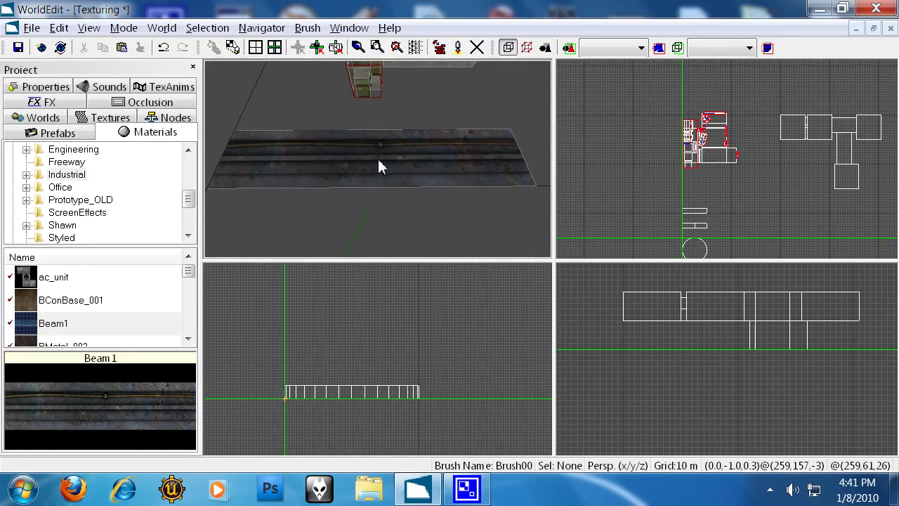
left_click(378, 165)
right_click(378, 160)
mouse_move(457, 228)
left_click(601, 255)
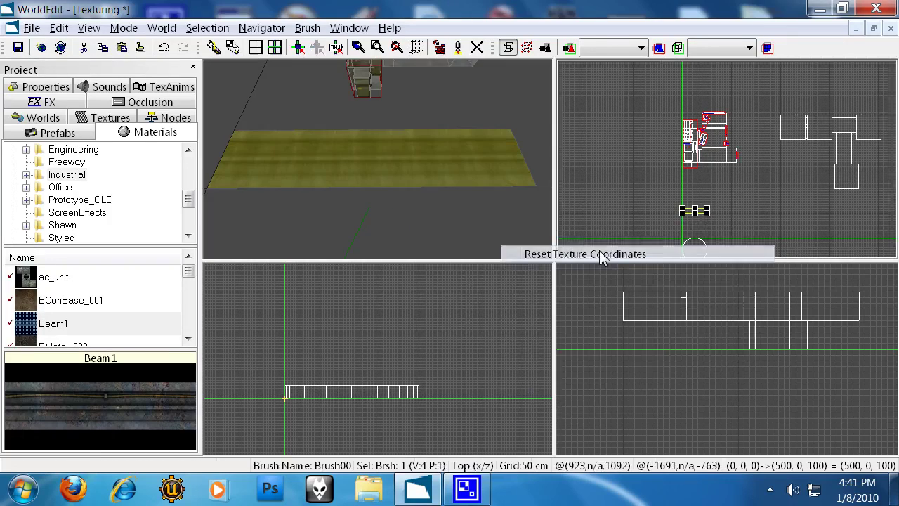
left_click_drag(380, 173, 378, 160)
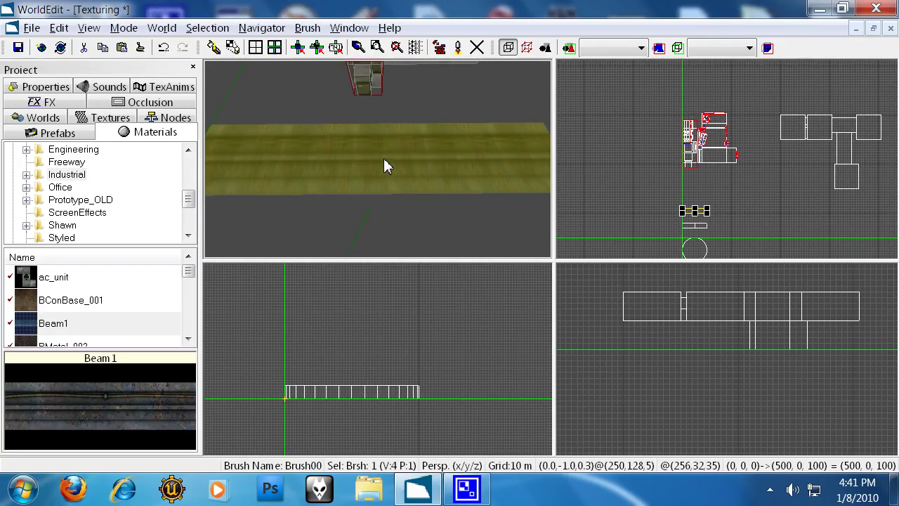
Try out different U texture offsets on the single-polygon strip, ending with an offset of 0
key("ctrl+m")
left_click_drag(657, 121, 649, 106)
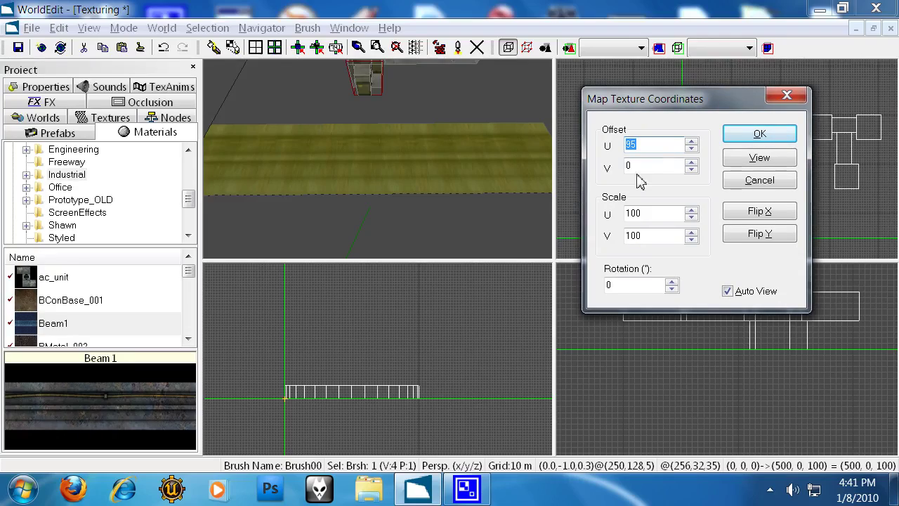
type("0")
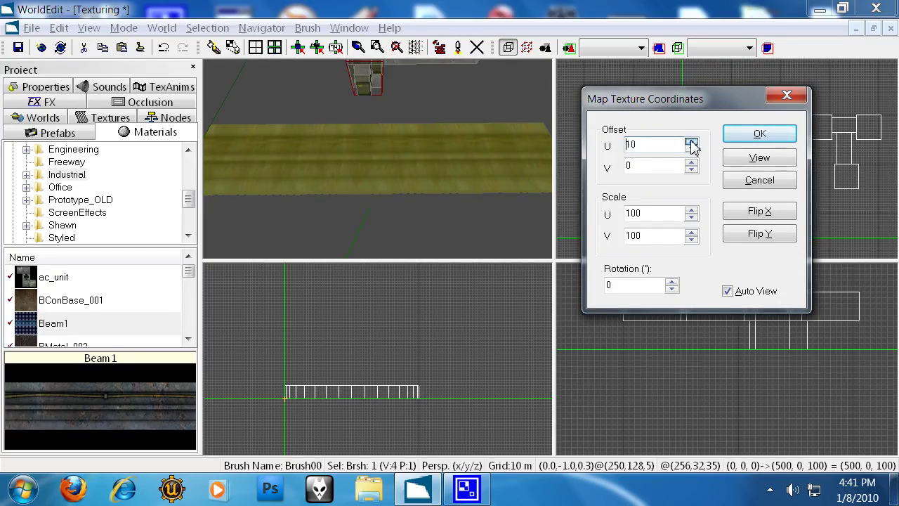
left_click(692, 144)
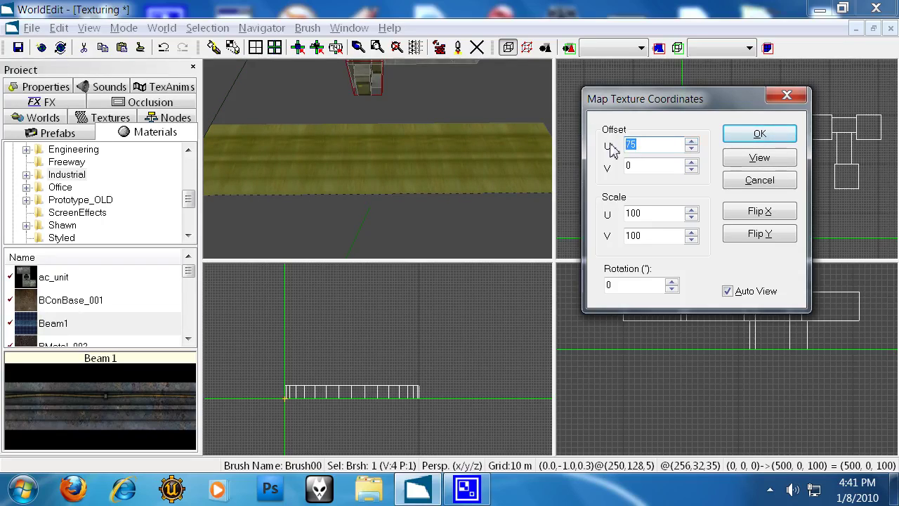
type("0")
key("Return")
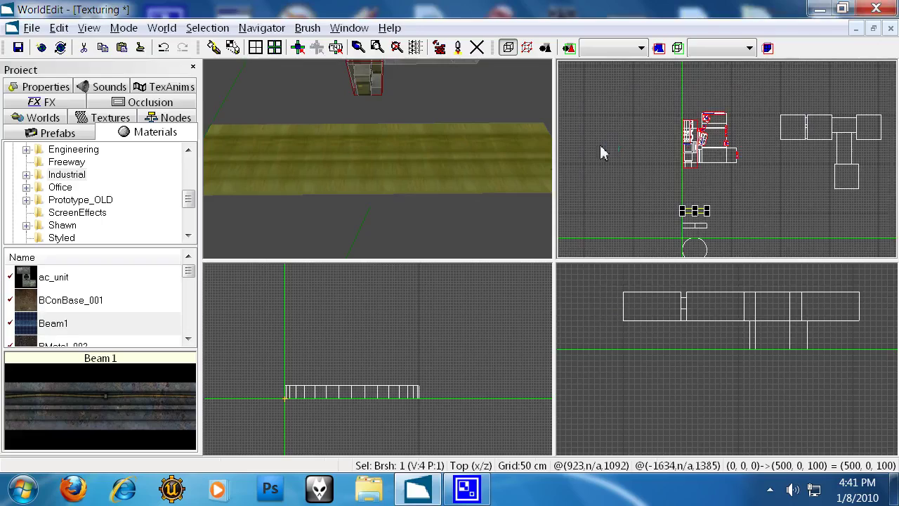
Set the single-polygon strip's U texture scale to 300 in the texture coordinate mapping
key("ctrl+m")
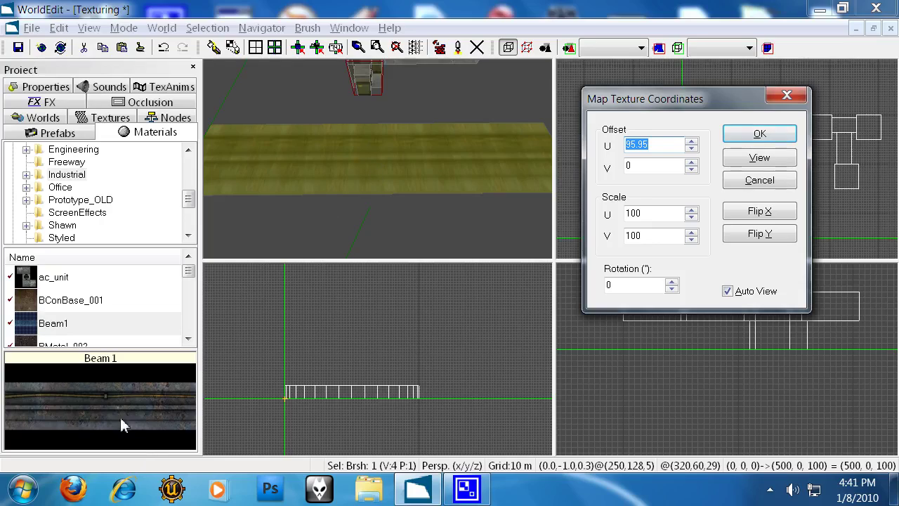
left_click_drag(664, 213, 622, 220)
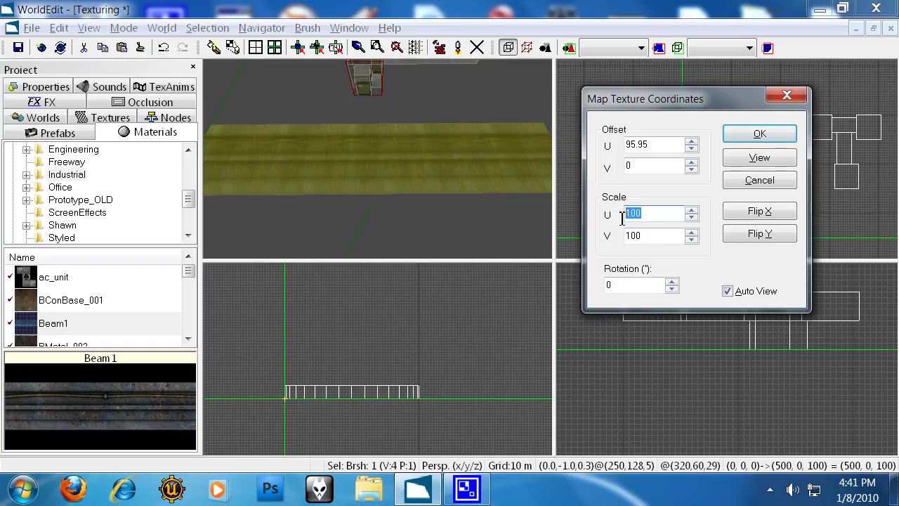
type("300")
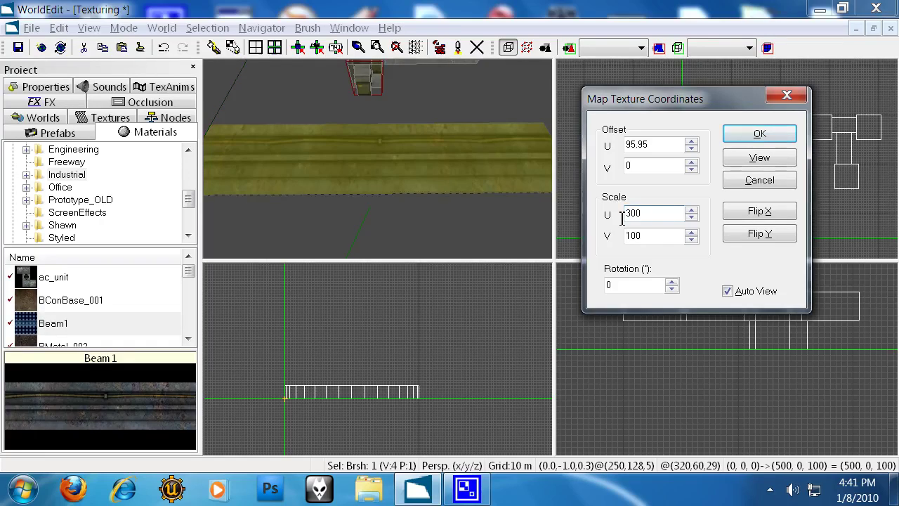
left_click(770, 134)
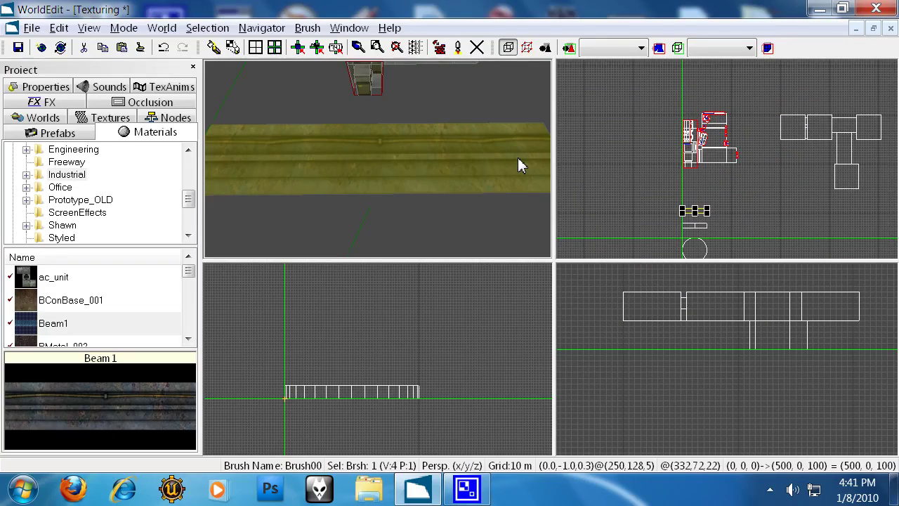
Apply the Beam1 material separately to each of the two polygons of the split strip in geometry editing mode
right_click_drag(514, 132, 378, 160)
left_click(406, 198)
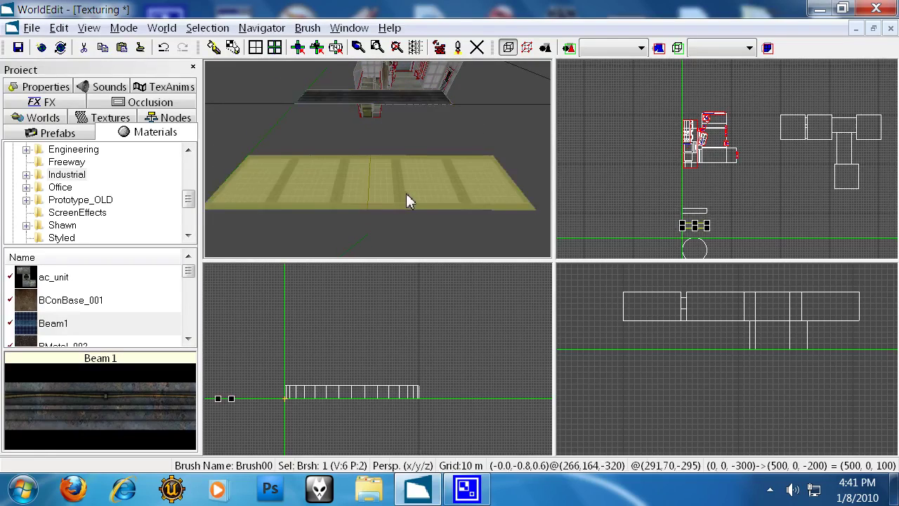
key("g")
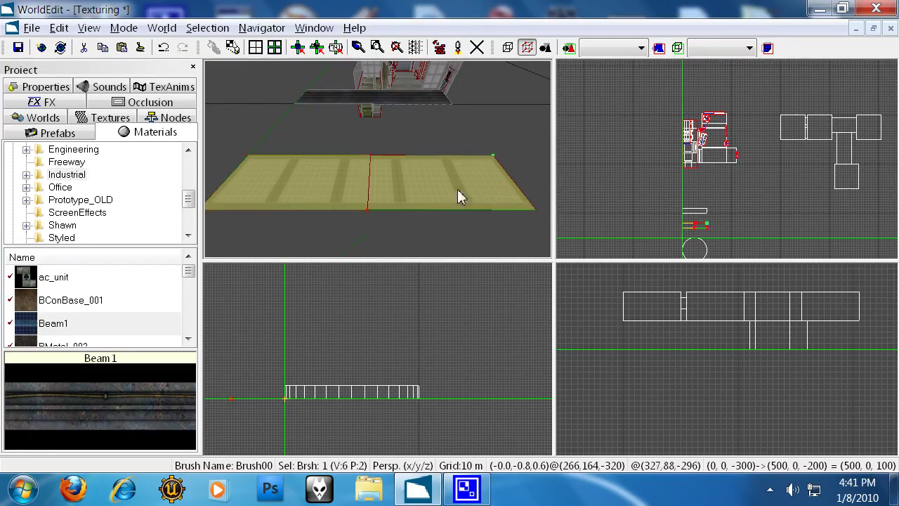
left_click(323, 190)
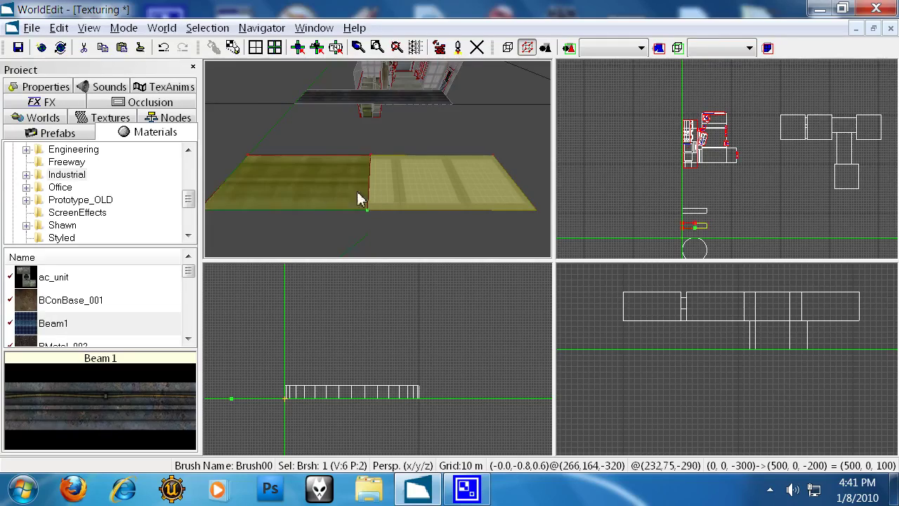
left_click(438, 187)
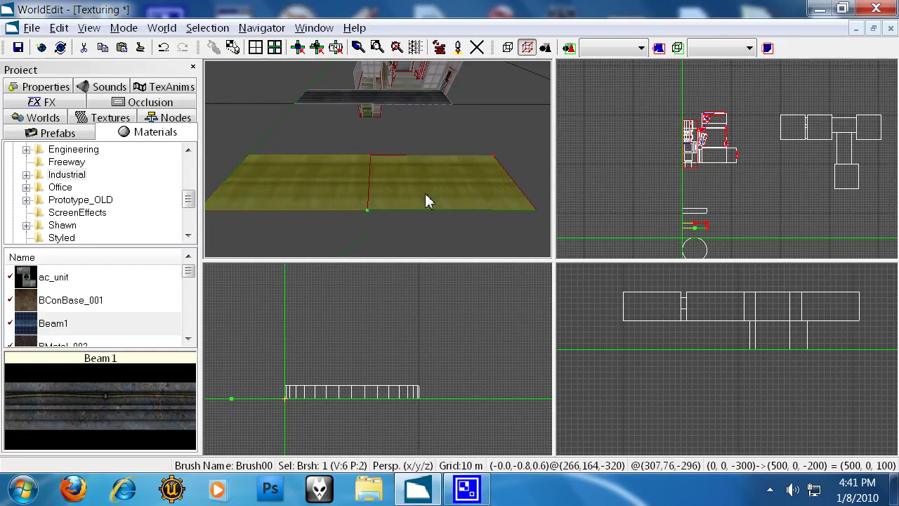
Stretch the Beam1 texture to fit each of the split strip's two polygons and return to brush editing mode
middle_click_drag(426, 194, 379, 159)
left_click(327, 161)
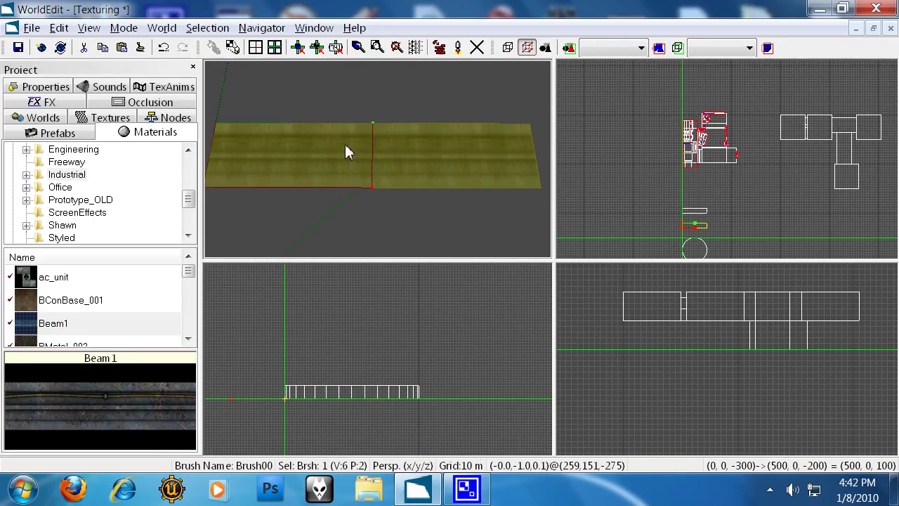
left_click(401, 168)
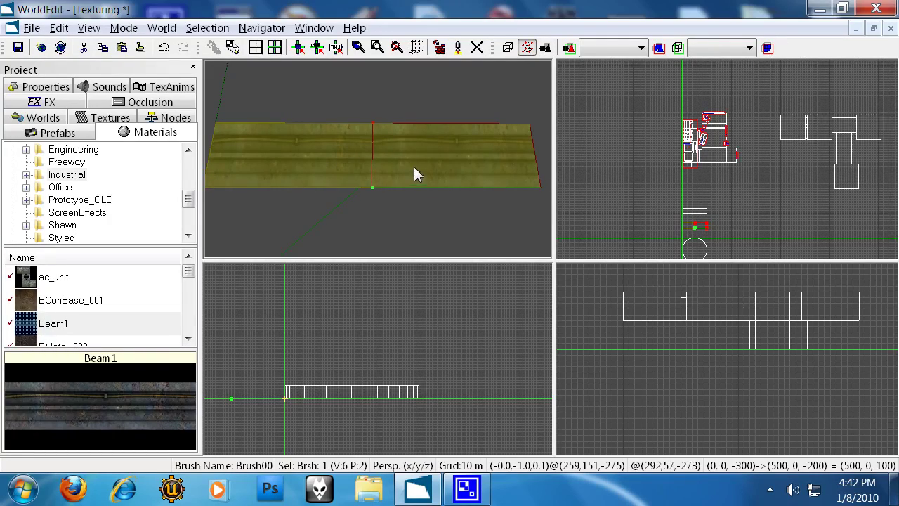
middle_click_drag(414, 166, 379, 160)
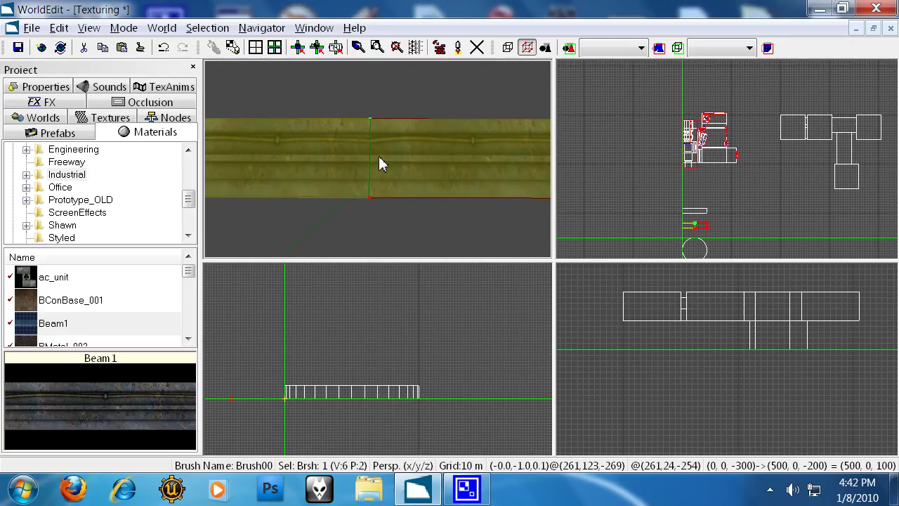
key("b")
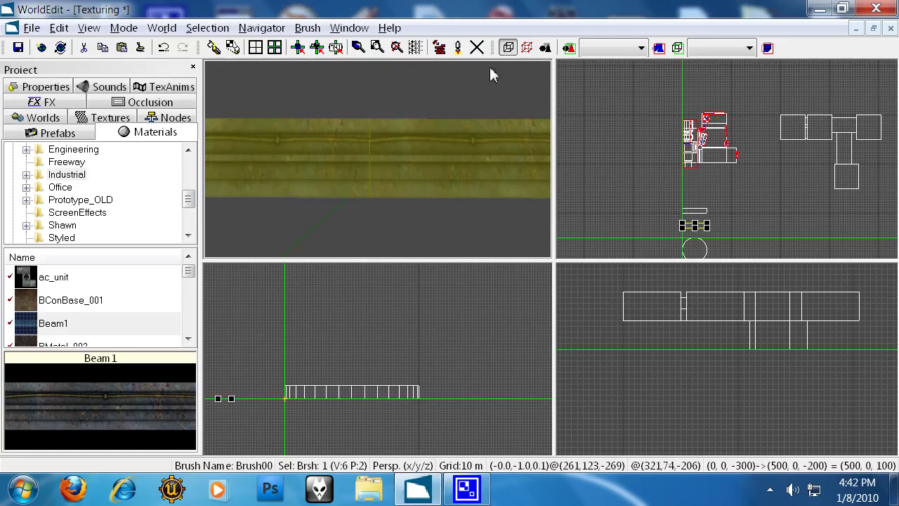
Select the circular ring brush and apply the Beam1 material to all of its faces
key("ctrl+z")
mouse_move(388, 165)
middle_mouse_down()
mouse_move(394, 159)
mouse_move(378, 159)
middle_mouse_up()
mouse_move(369, 169)
left_mouse_down()
mouse_move(380, 170)
mouse_move(380, 160)
mouse_move(386, 167)
left_mouse_up()
left_click(380, 160)
key("ctrl+m")
key("Tab")
key("Tab")
key("Tab")
key("Tab")
type("90")
key("Return")
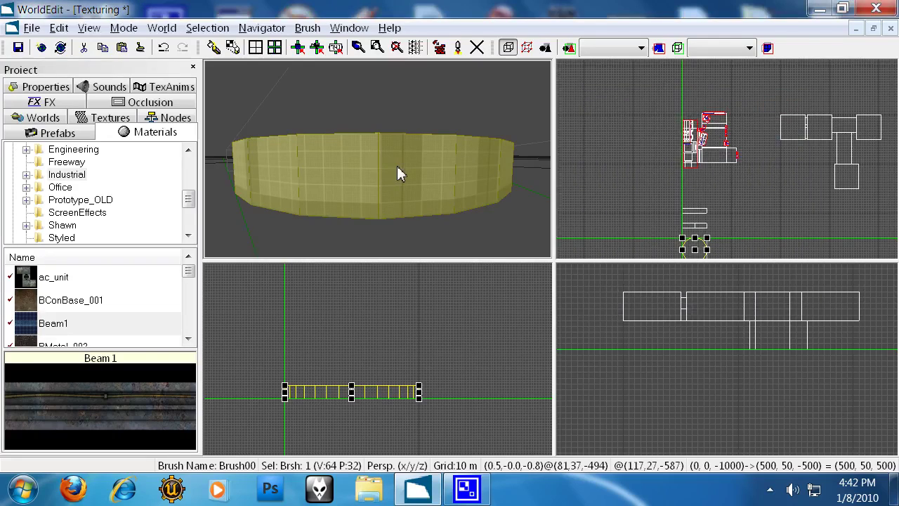
key("ctrl+t")
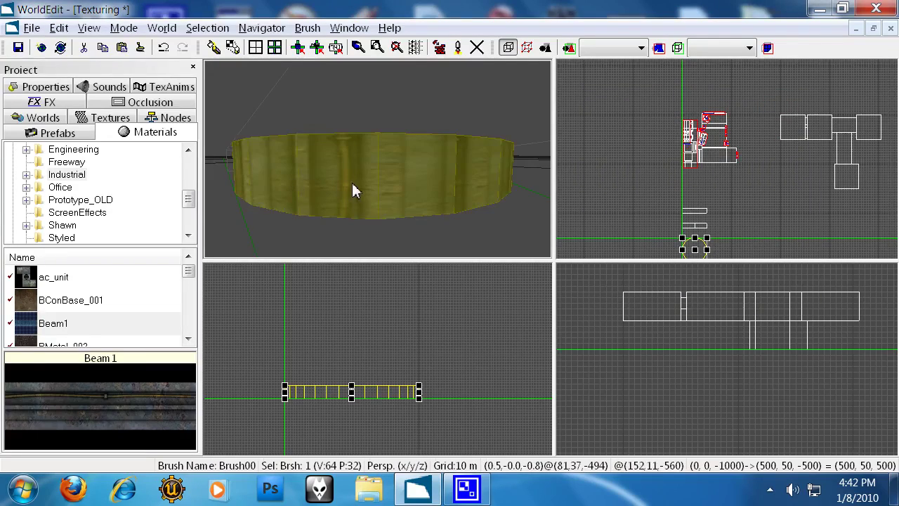
Rotate the ring brush's Beam1 texture by 90 degrees in the texture coordinate mapping
mouse_move(353, 183)
right_mouse_down()
mouse_move(378, 159)
mouse_move(385, 166)
mouse_move(378, 160)
right_mouse_up()
key("Escape")
left_click(392, 165)
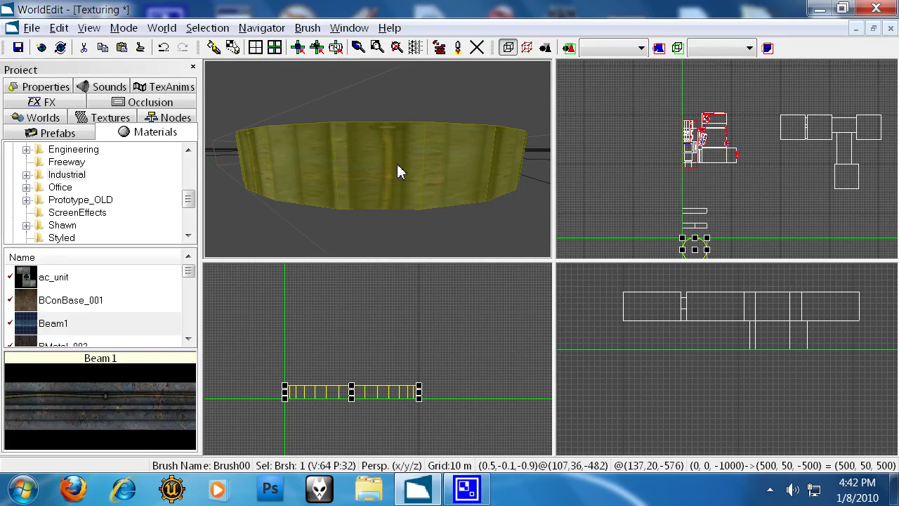
key("ctrl+m")
key("Tab")
key("Tab")
key("Tab")
key("Tab")
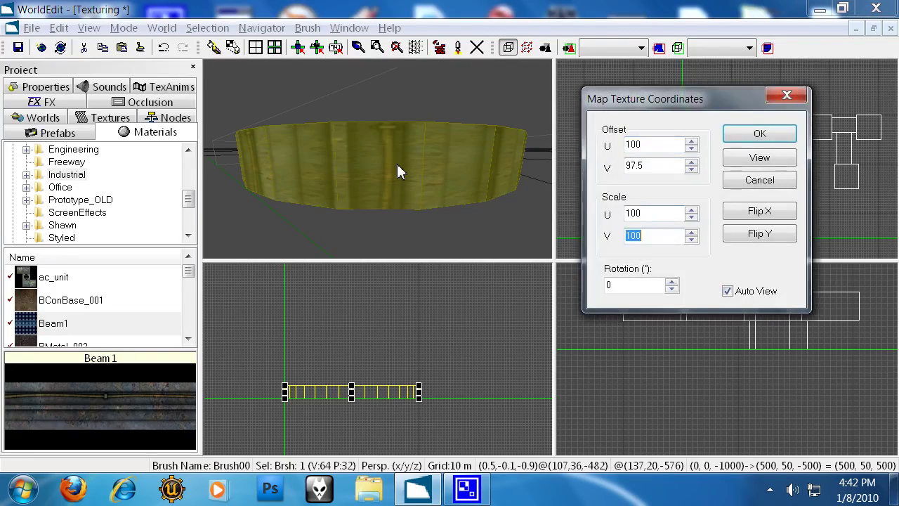
type("90")
key("Return")
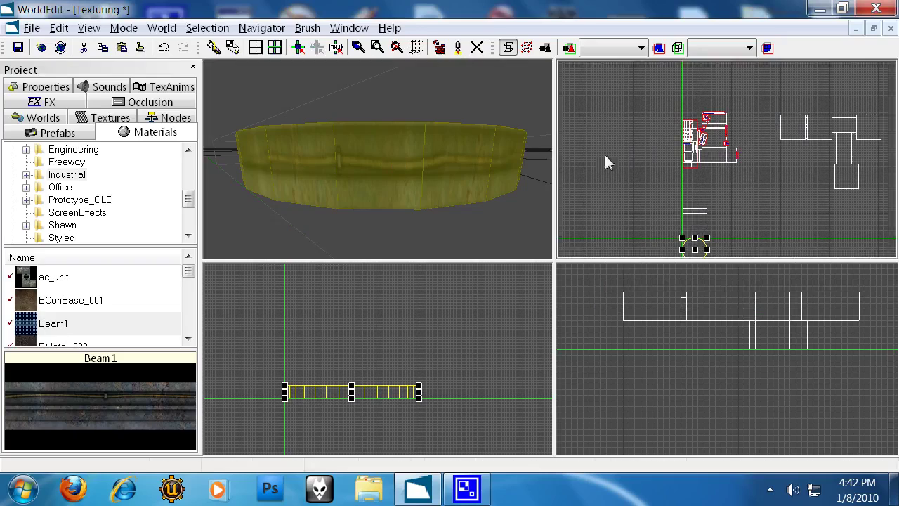
middle_click_drag(338, 174, 378, 158)
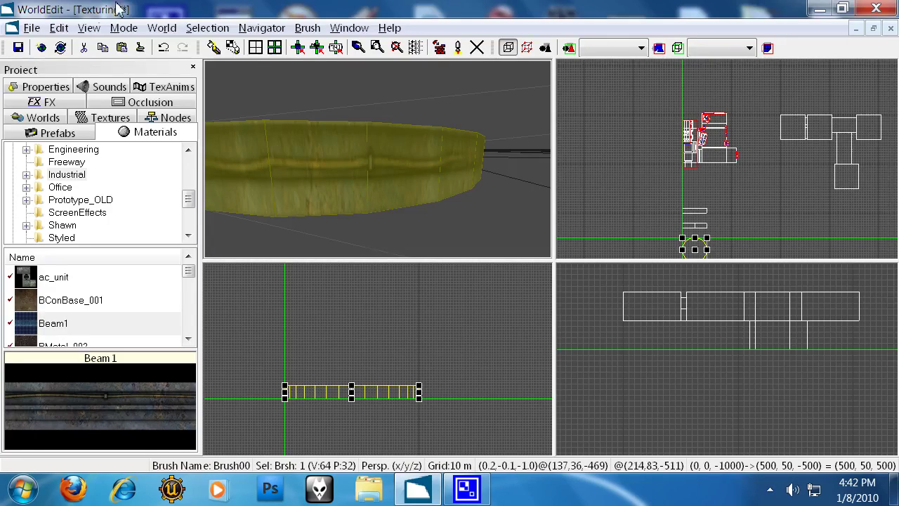
Look up the key assigned to the Texture Wrap action in the key configuration and close it without changes
left_click(59, 27)
left_click(133, 193)
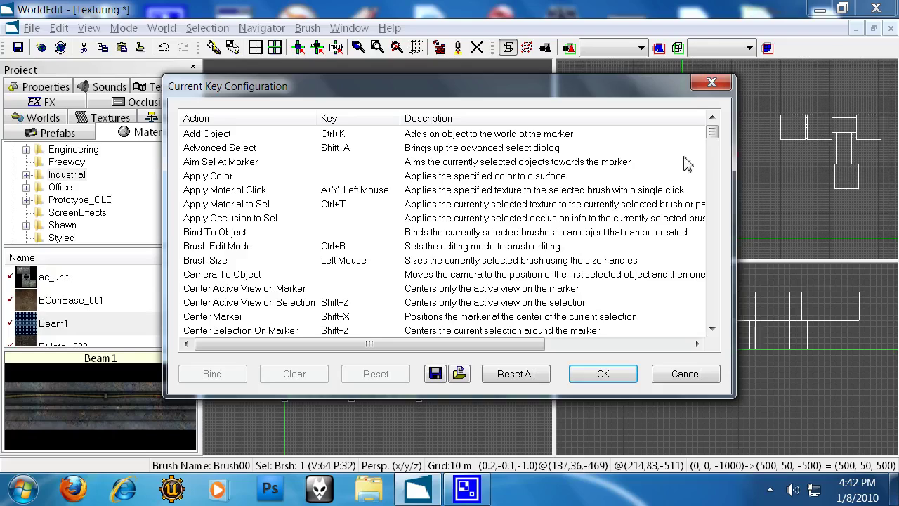
left_click_drag(712, 132, 716, 304)
left_click(257, 245)
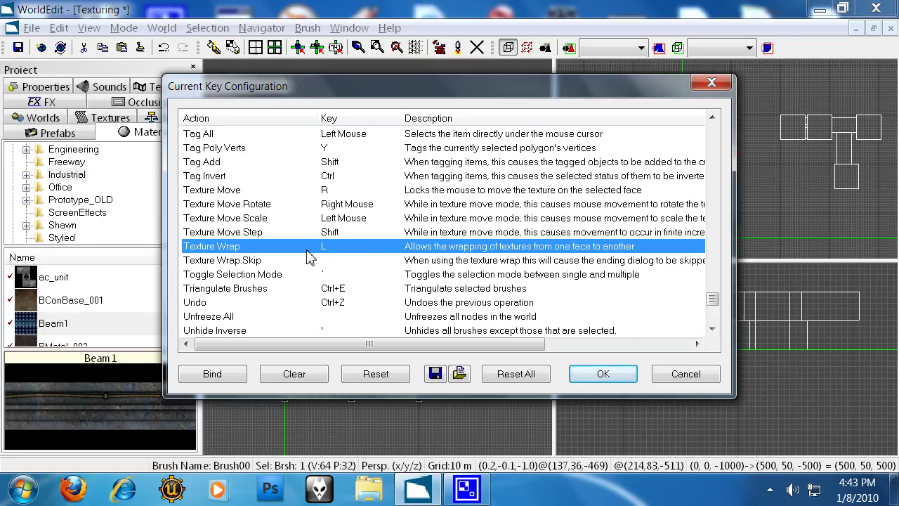
left_click(679, 374)
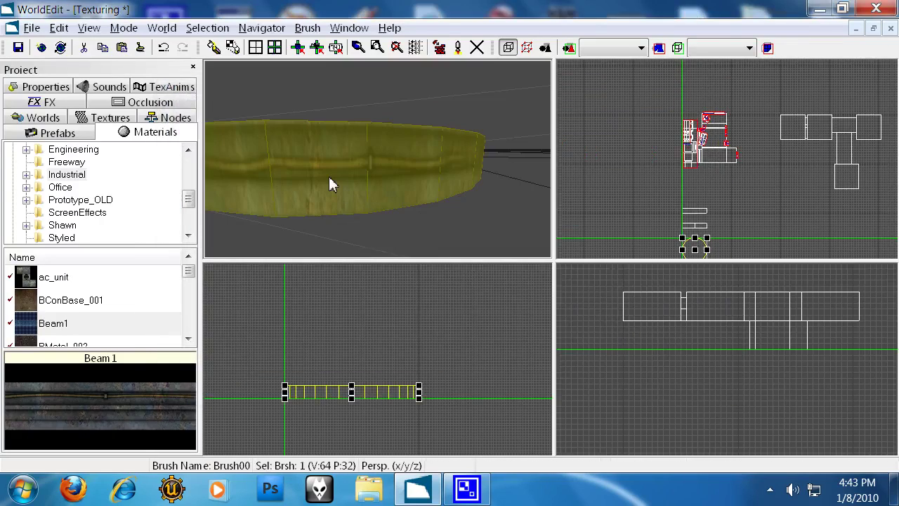
Auto-texture the ring brush with the Linear style, keeping Stretch to Fit and Adjust Top/Left enabled
key("ctrl+shift+a")
left_click_drag(401, 172, 592, 111)
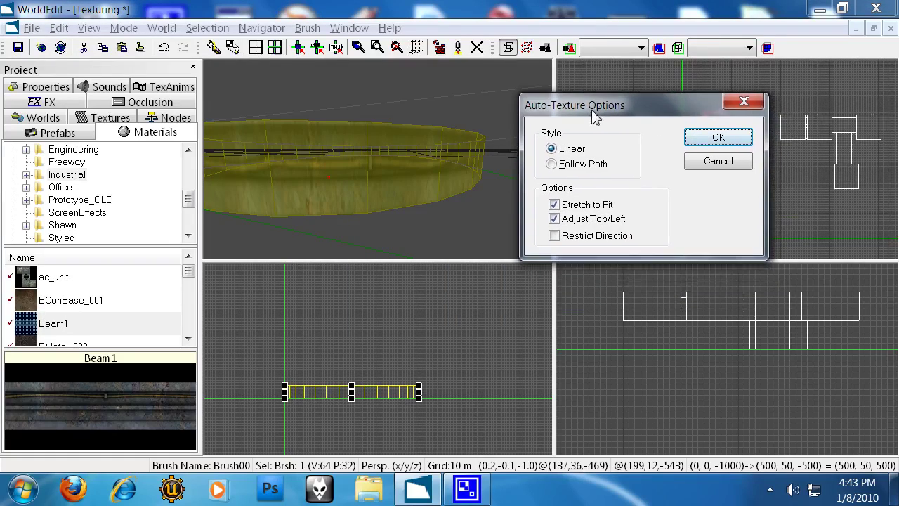
left_click(552, 164)
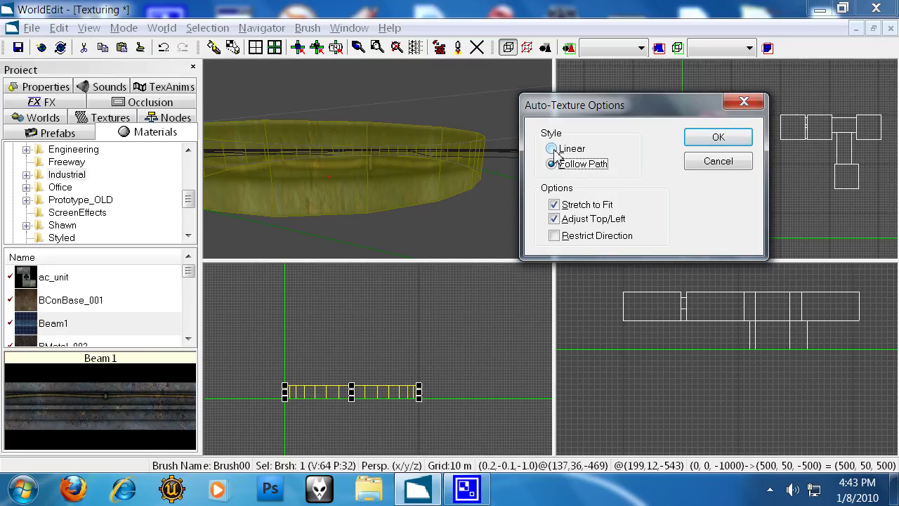
left_click(556, 150)
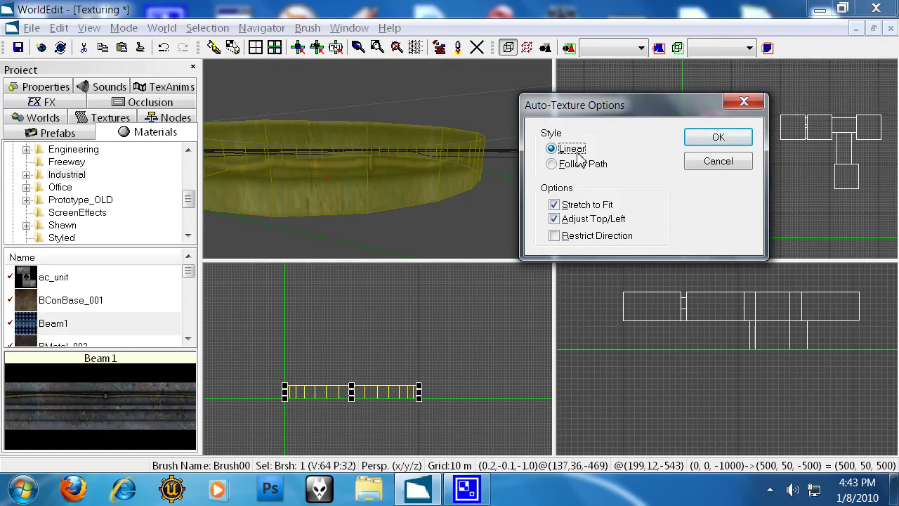
left_click(716, 139)
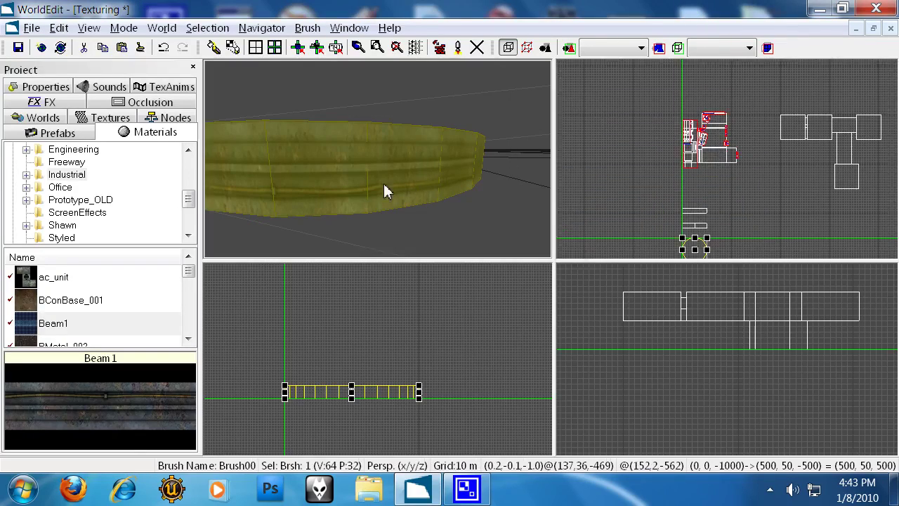
right_click_drag(338, 169, 338, 169)
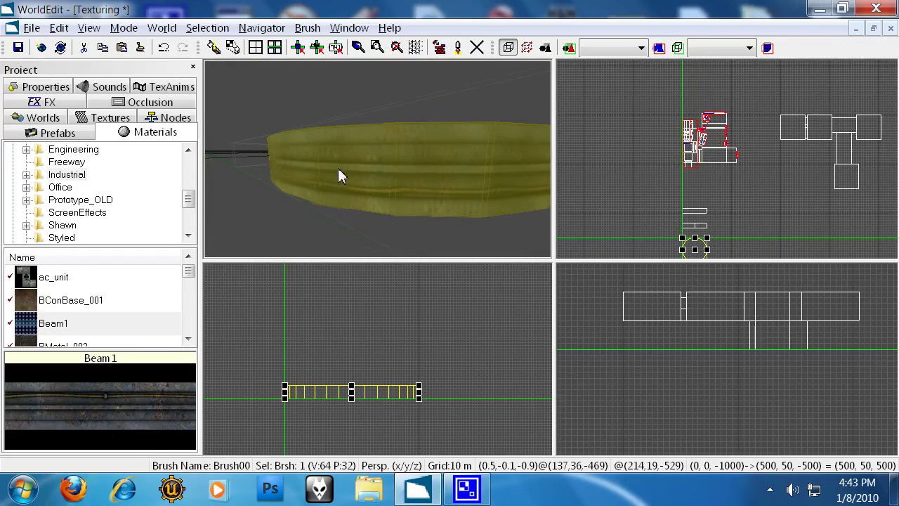
Flip the ring brush's Beam1 texture in both X and Y in the texture coordinate mapping, and deselect the brush
mouse_move(338, 170)
left_mouse_down()
mouse_move(378, 158)
mouse_move(378, 175)
left_mouse_up()
key("ctrl+m")
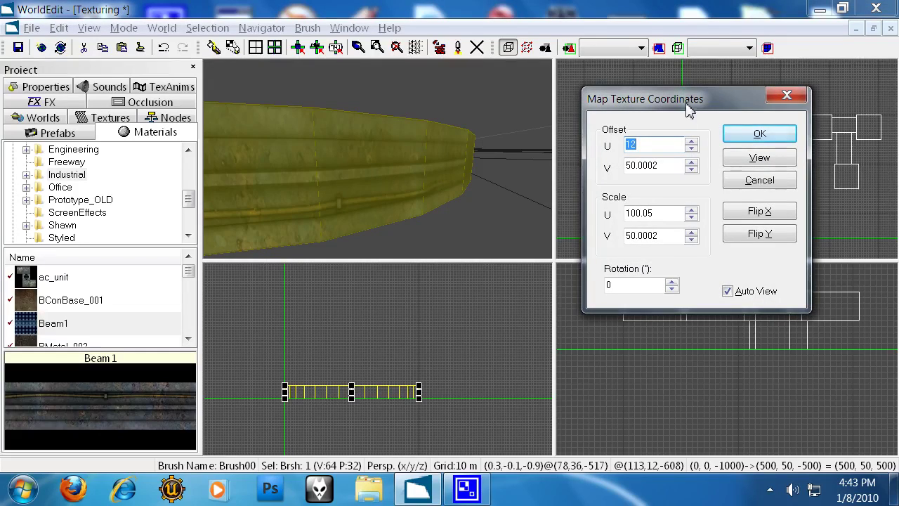
left_click_drag(689, 106, 674, 88)
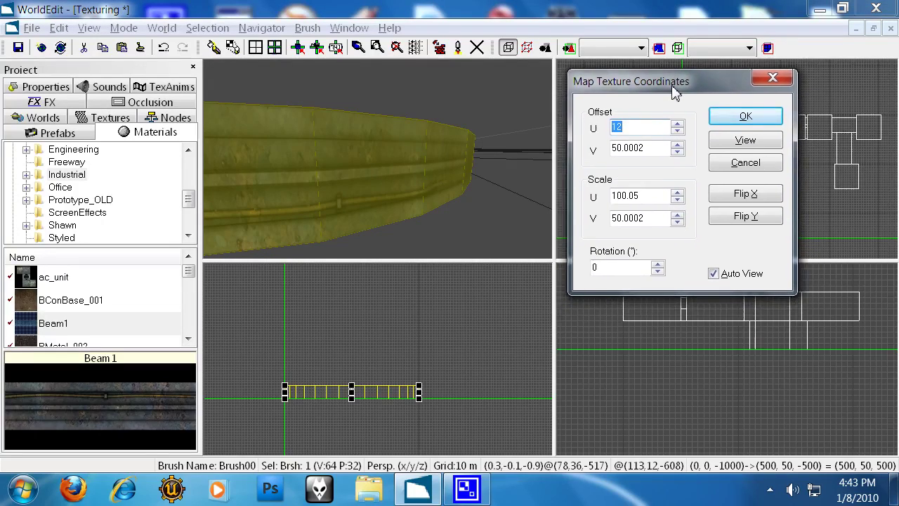
left_click(746, 216)
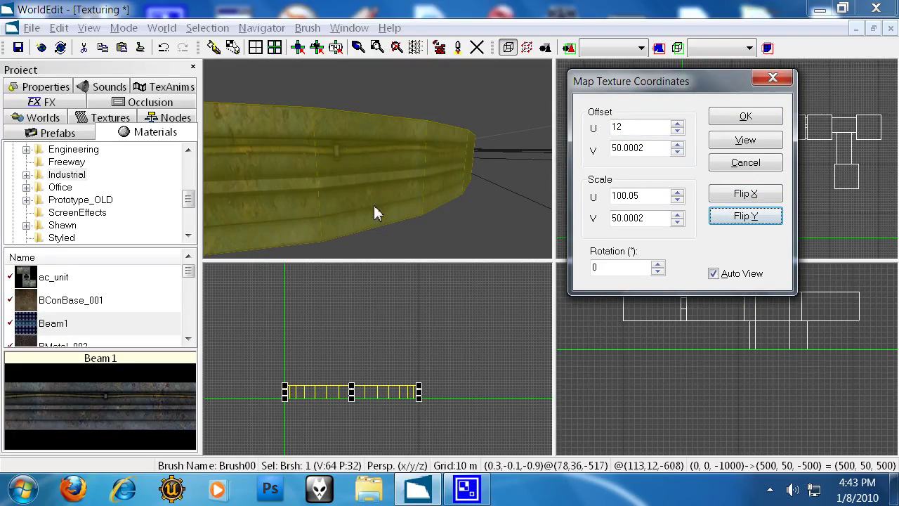
left_click(747, 197)
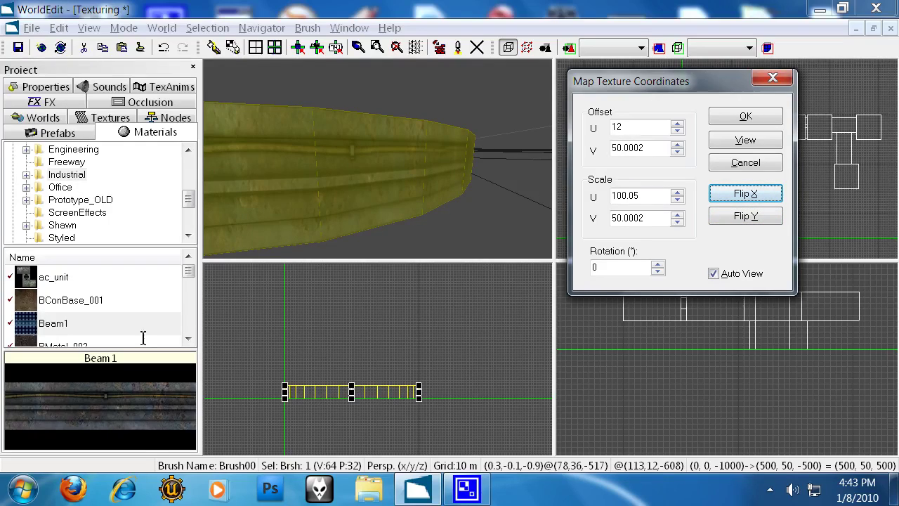
left_click(756, 122)
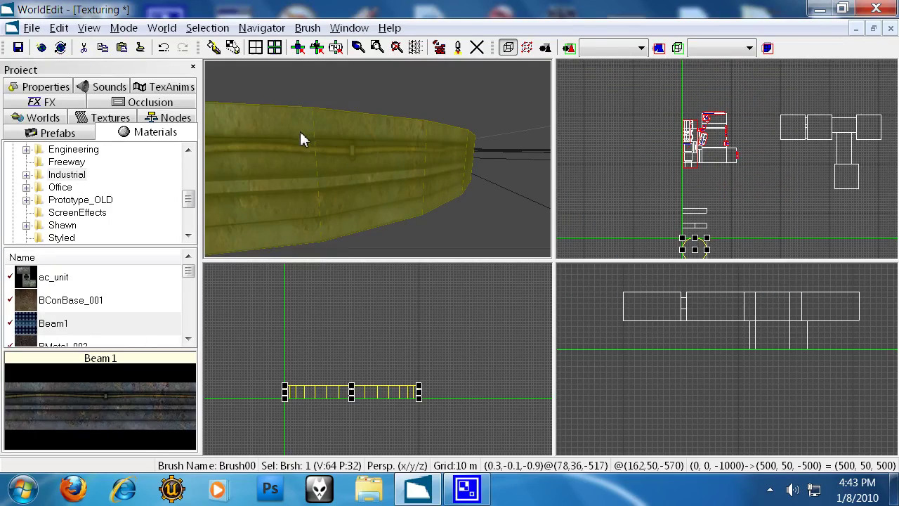
key("Escape")
Select the industrial room's wall brush and apply the Wall_PaintY material to it
mouse_move(302, 139)
right_mouse_down()
mouse_move(380, 159)
mouse_move(378, 167)
mouse_move(377, 158)
mouse_move(369, 162)
right_mouse_up()
mouse_move(371, 169)
left_mouse_down()
mouse_move(387, 164)
mouse_move(379, 166)
left_mouse_up()
left_click(379, 167)
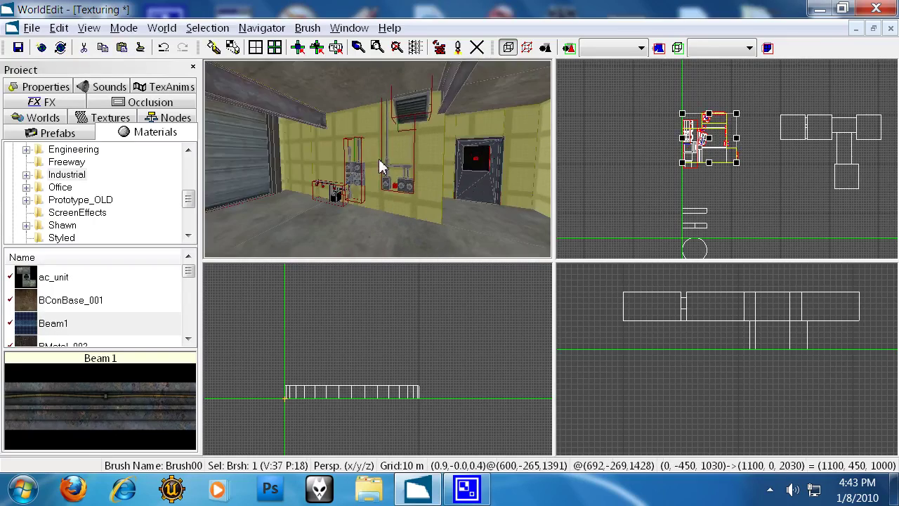
middle_click_drag(379, 167, 347, 169)
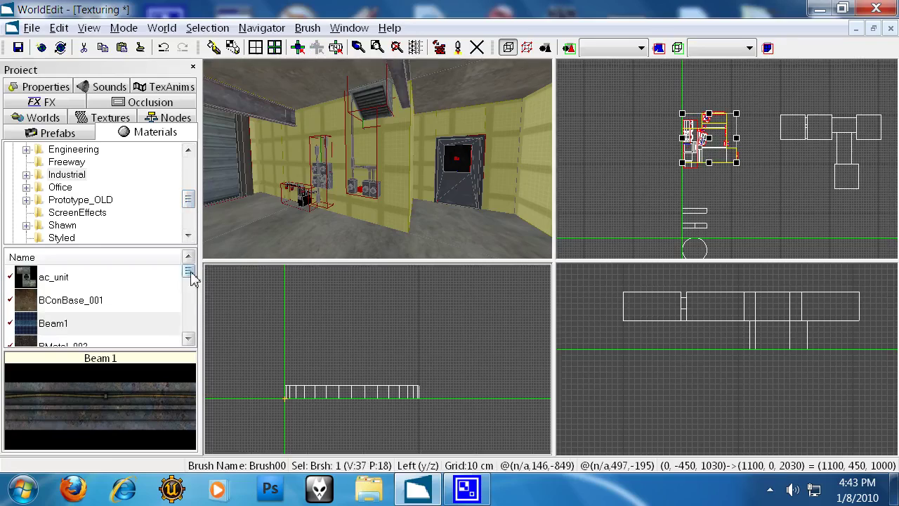
left_click_drag(189, 273, 188, 320)
left_click(96, 325)
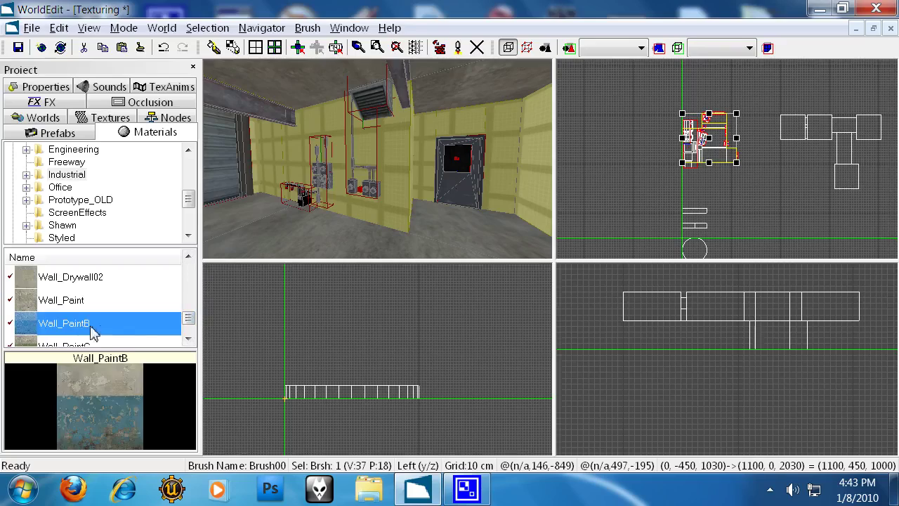
scroll(129, 330, "down", 1)
left_click(112, 307)
key("Down")
key("Down")
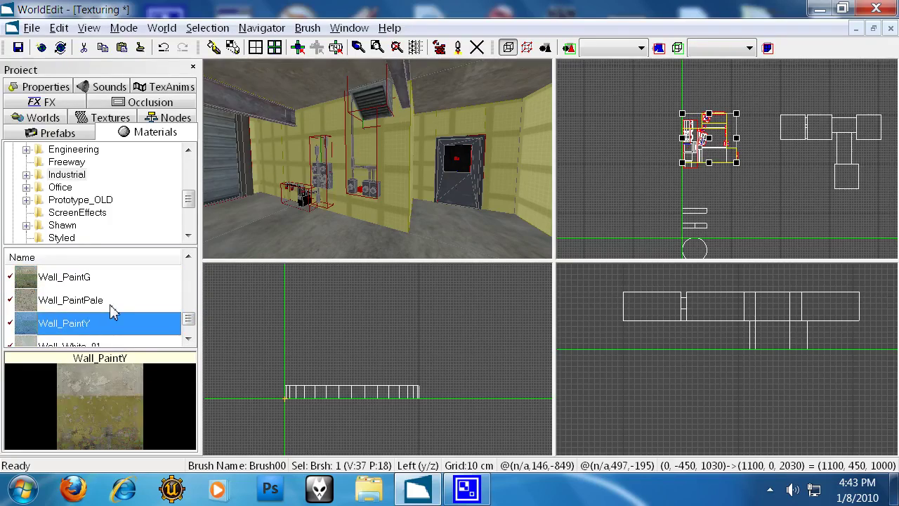
left_click(346, 224)
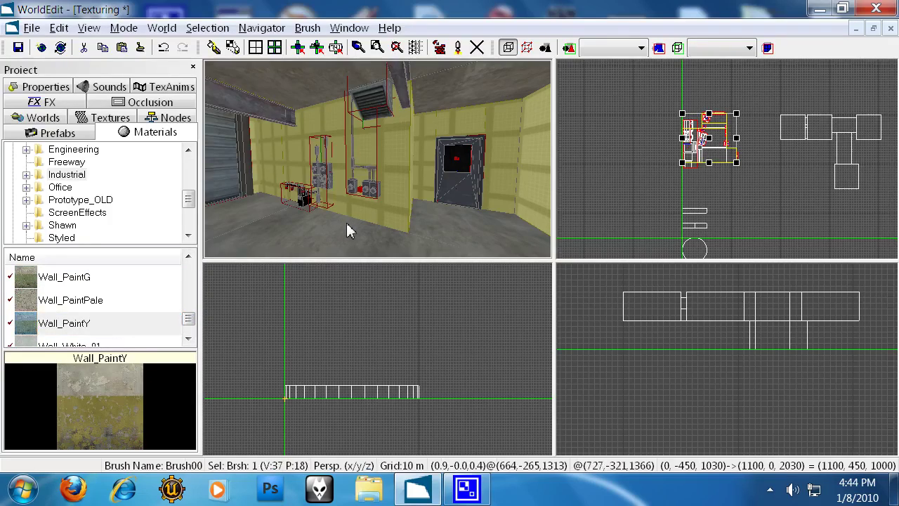
key("ctrl+t")
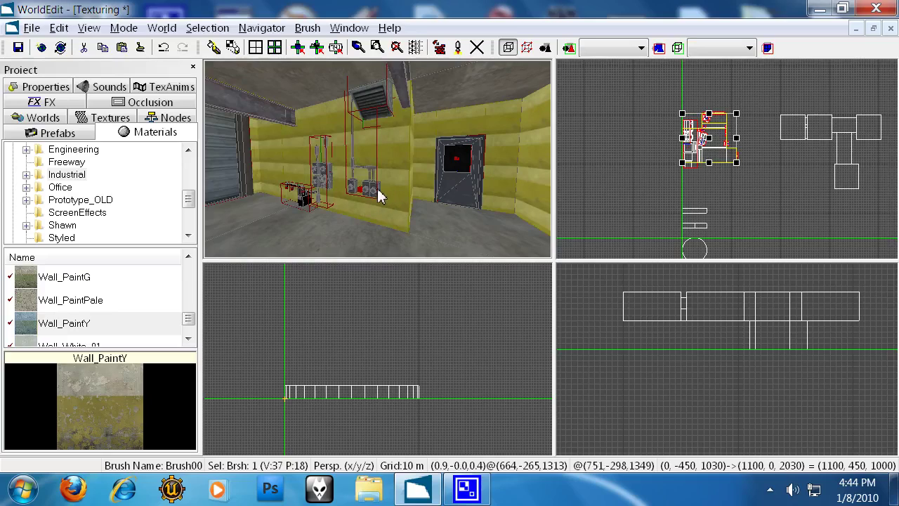
Try fitting the Wall_PaintY texture to a single wall polygon and check its mapping scale with U at 350
left_click_drag(377, 197, 379, 167)
left_click(527, 47)
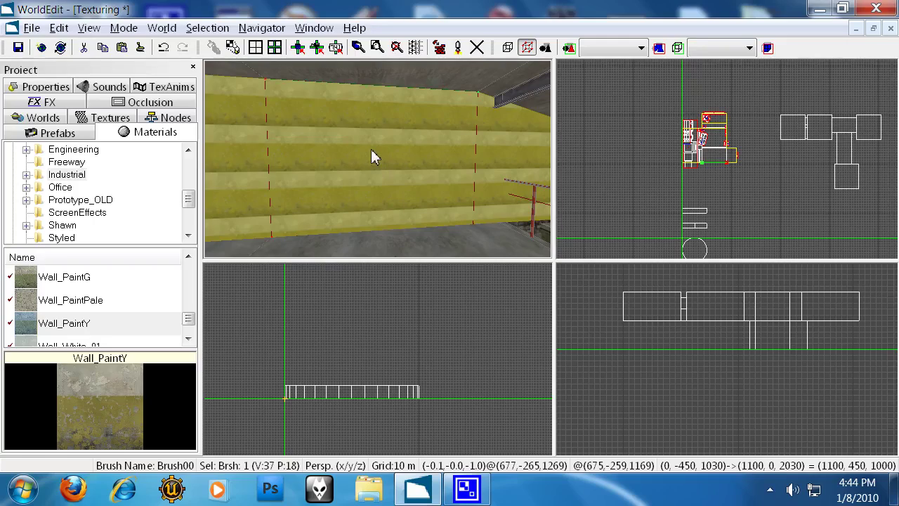
key("ctrl+f")
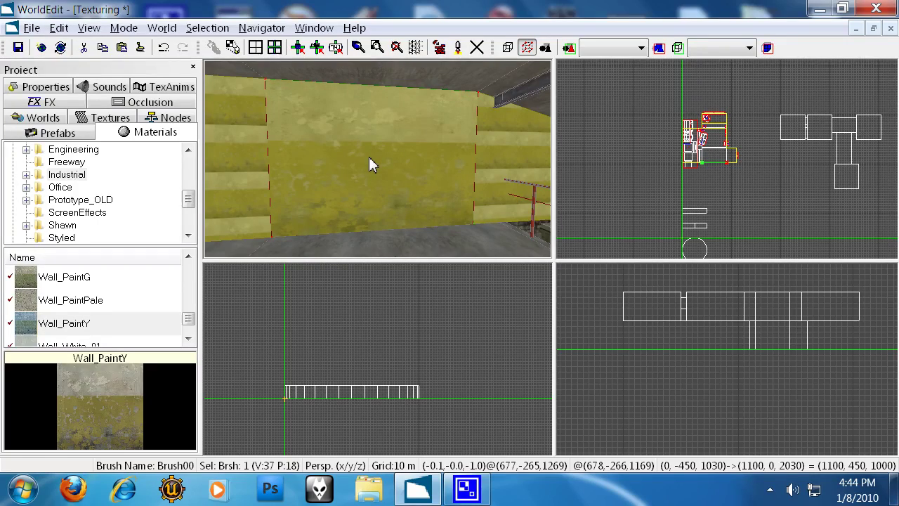
key("ctrl+j")
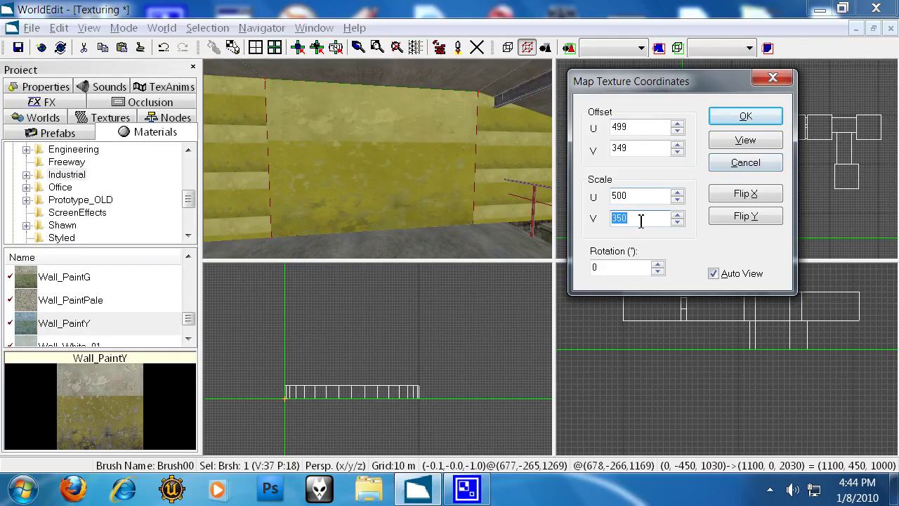
double_click(635, 196)
type("350")
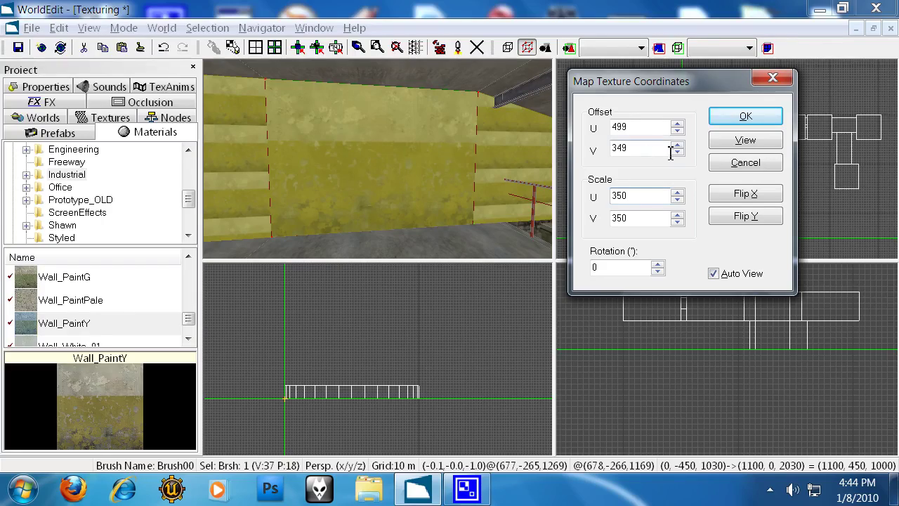
left_click(755, 165)
key("ctrl+z")
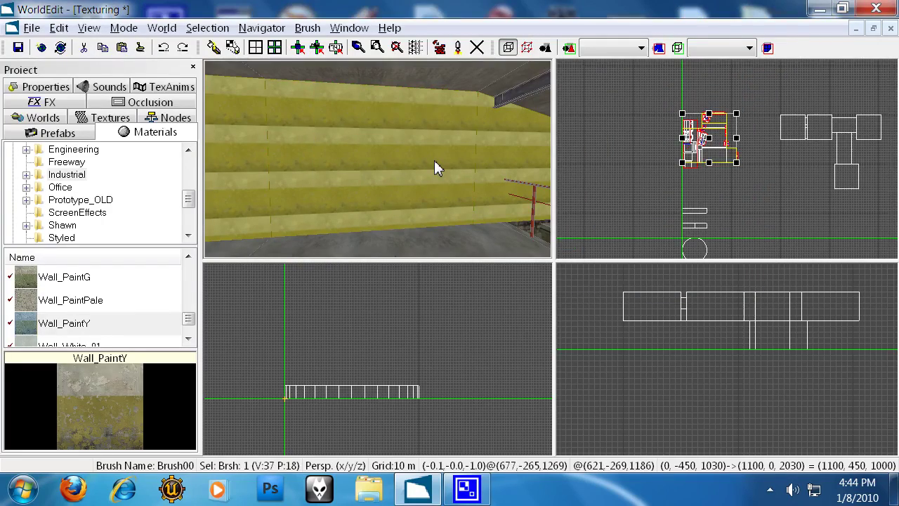
Set the wall brush's texture scale to 350 in both U and V
key("ctrl+m")
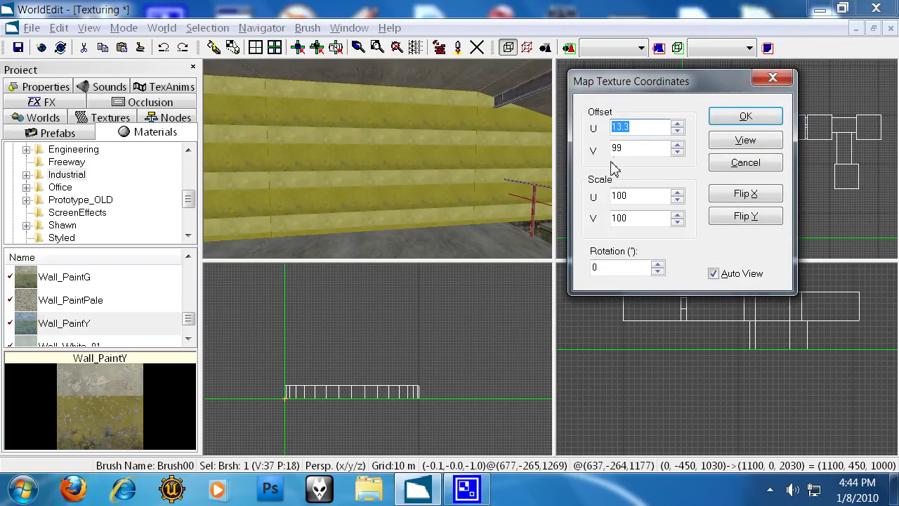
double_click(640, 195)
type("350")
key("Tab")
type("350")
key("Return")
Try a different V offset for the wall brush's Wall_PaintY texture
right_click_drag(369, 177, 376, 169)
key("ctrl+t")
left_click_drag(656, 148, 606, 146)
key("Return")
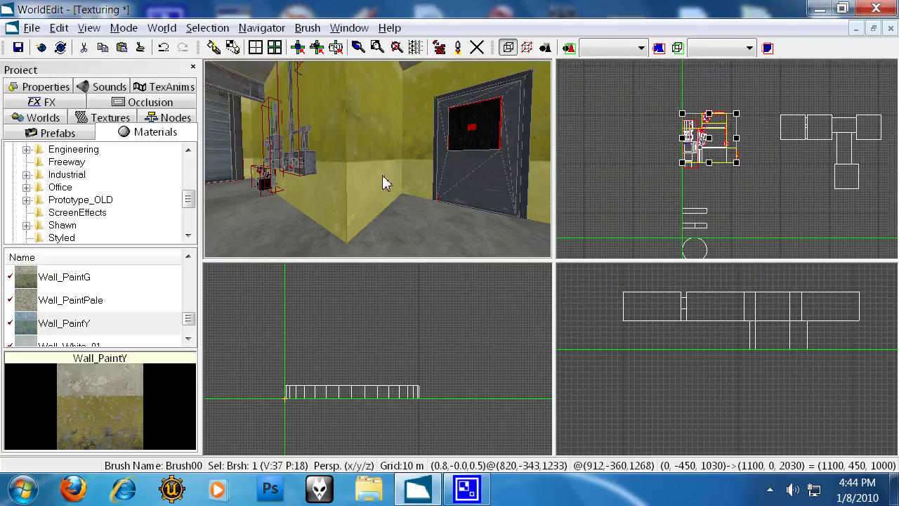
right_click(338, 177)
left_click(525, 2)
Set the wall brush's V texture offset to 3750 and deselect the brush
key("ctrl+t")
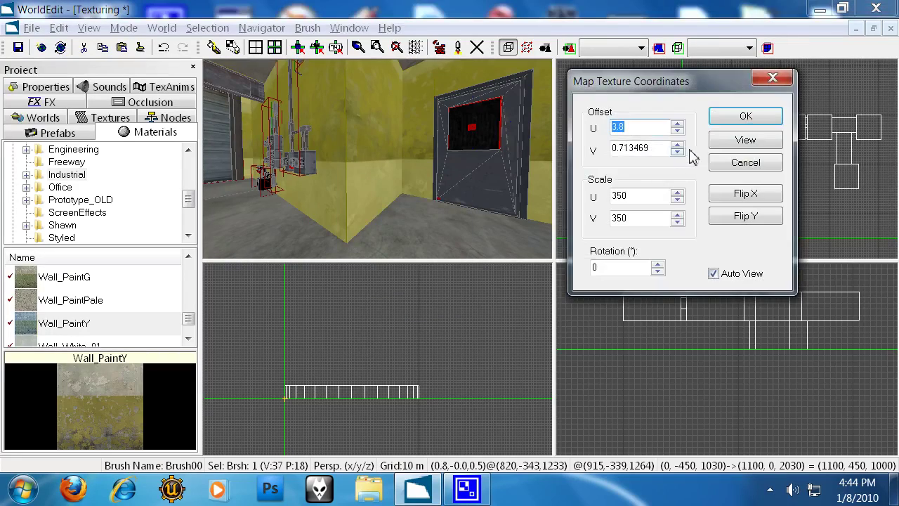
left_click(679, 153)
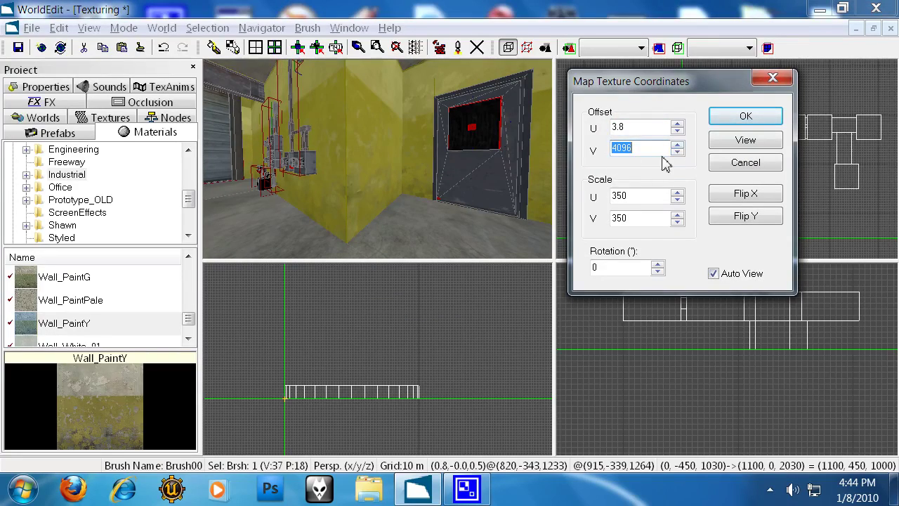
type("0")
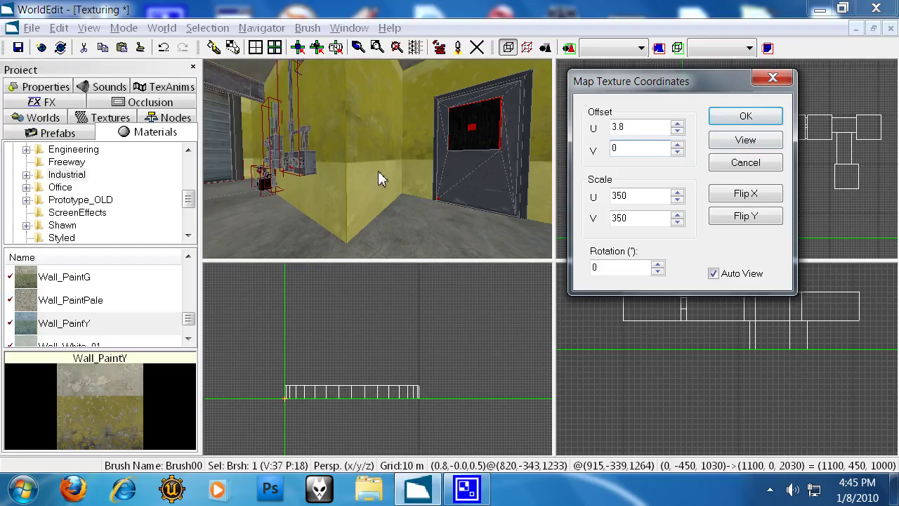
type("o")
key("BackSpace")
type("4096")
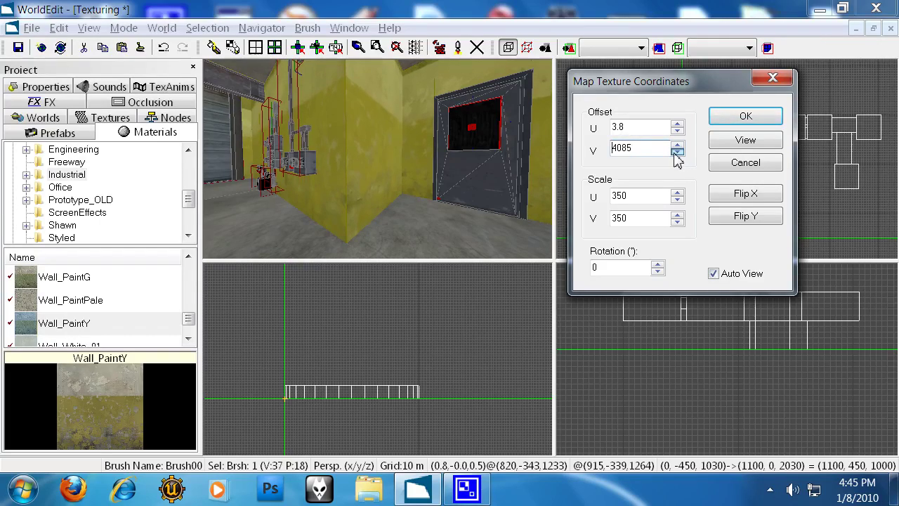
left_click_drag(676, 158, 678, 160)
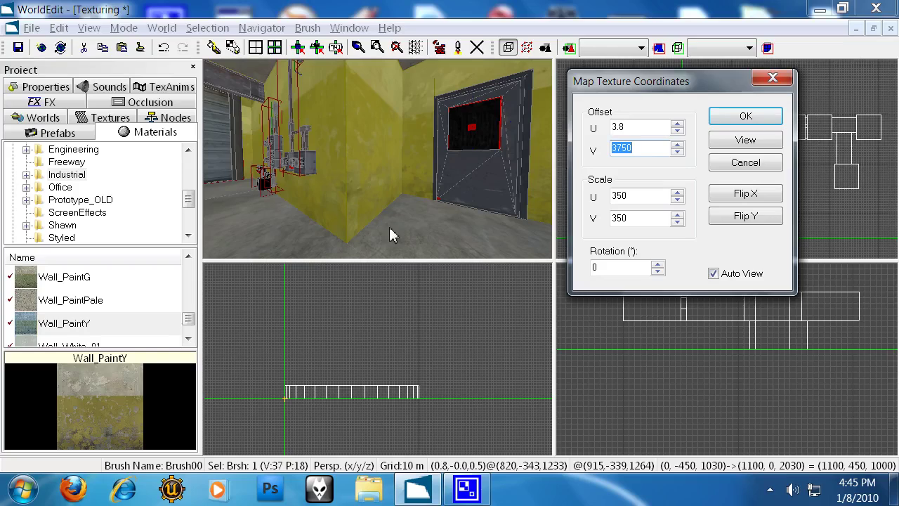
left_click(732, 121)
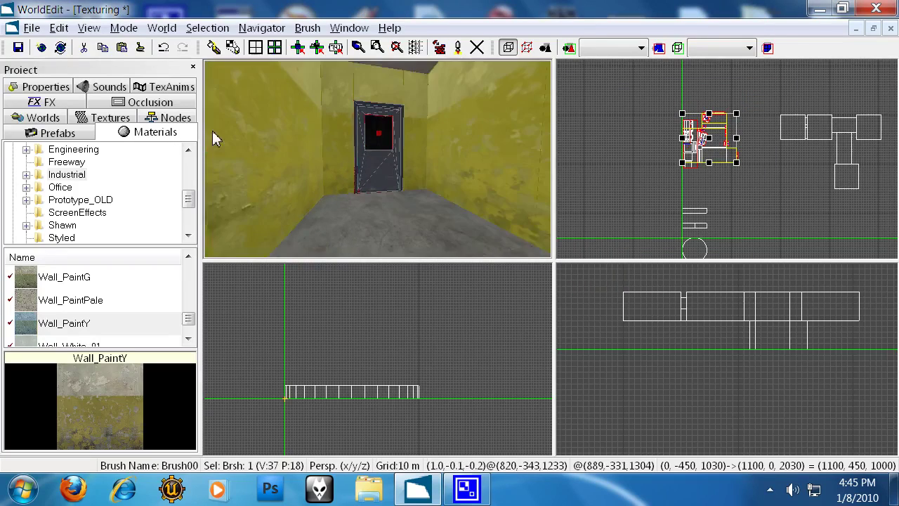
key("v")
key("Escape")
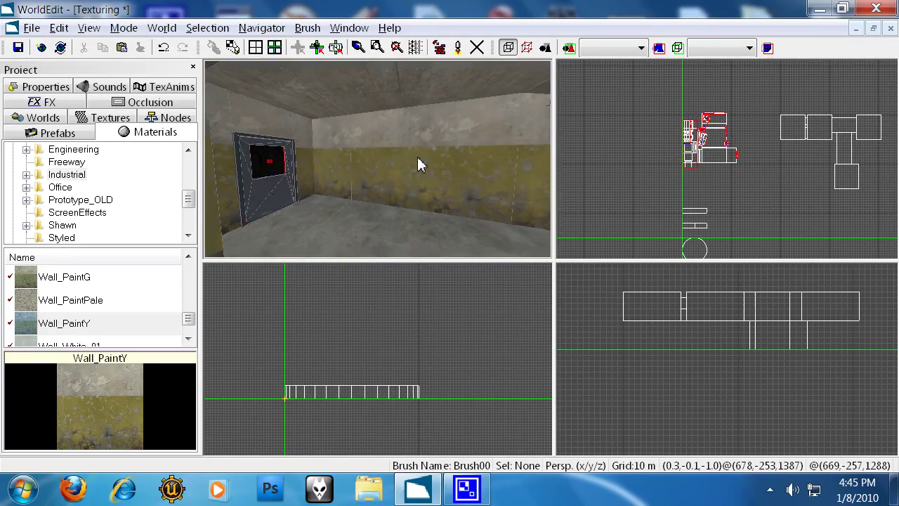
key("v")
key("v")
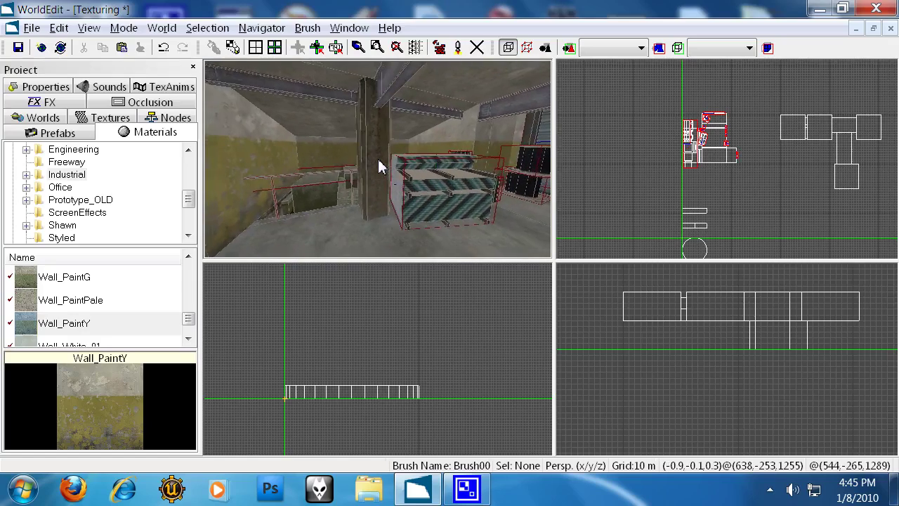
Choose the wall52 material from the Office folder for the untextured prototype room
left_click_drag(381, 163, 406, 163)
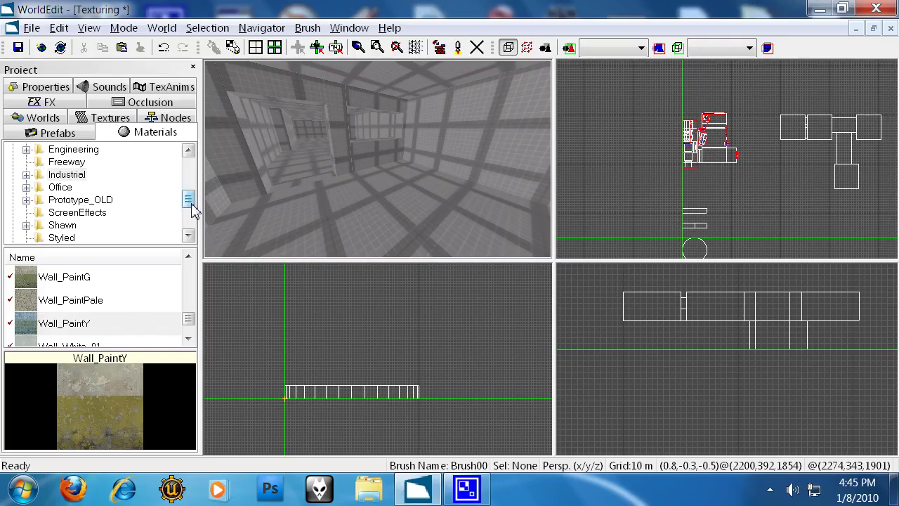
scroll(191, 204, "up", 1)
left_click(61, 224)
left_click_drag(190, 275, 194, 323)
left_click(74, 301)
key("Up")
key("Up")
key("Up")
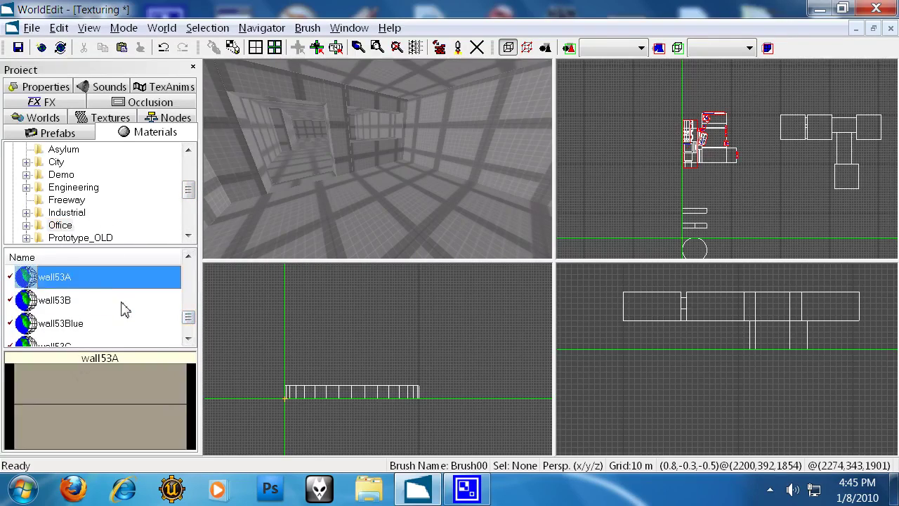
left_click(124, 307)
left_click(129, 287)
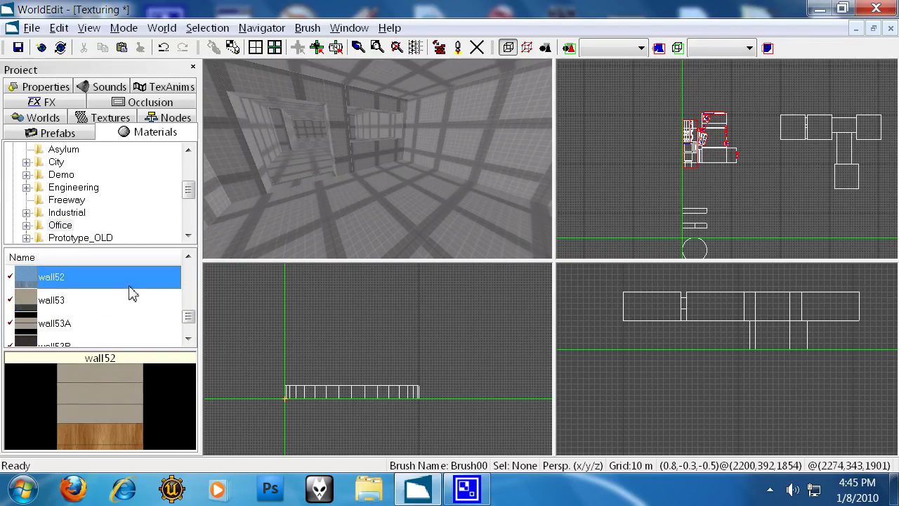
Select all the wall brushes of the end prototype room, join them into one brush and apply the wall52 material
left_click(522, 158)
mouse_move(402, 128)
right_mouse_down()
mouse_move(479, 137)
mouse_move(390, 152)
right_mouse_up()
left_click(464, 144, "ctrl")
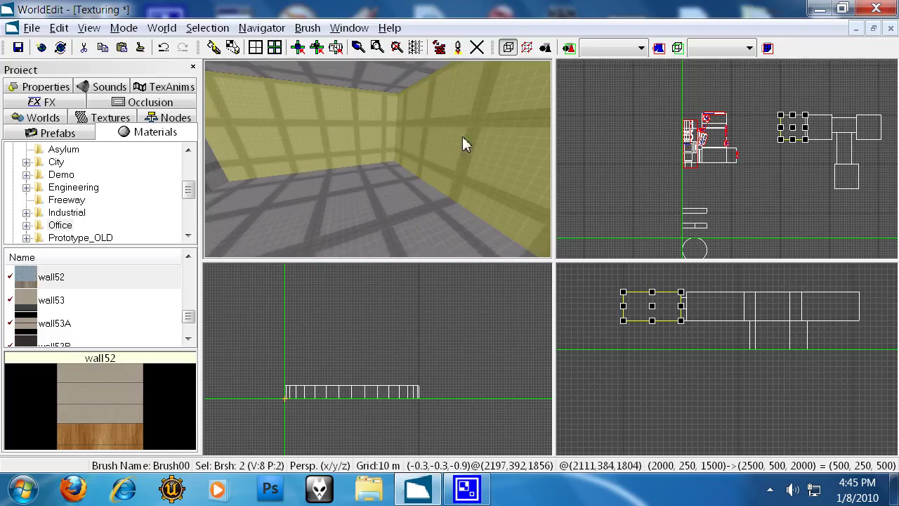
right_click_drag(333, 157, 477, 146)
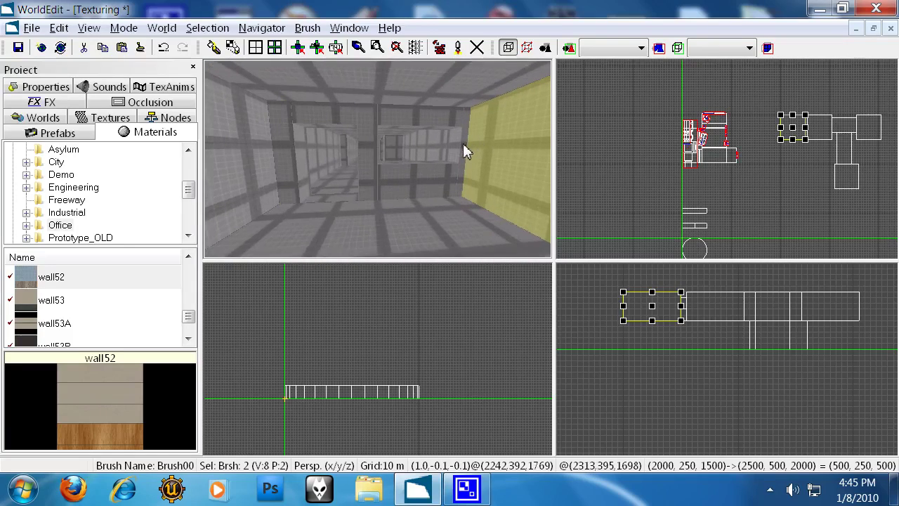
left_click(321, 137, "ctrl")
left_click(261, 151, "ctrl")
right_click_drag(349, 158, 379, 163)
left_click(378, 152)
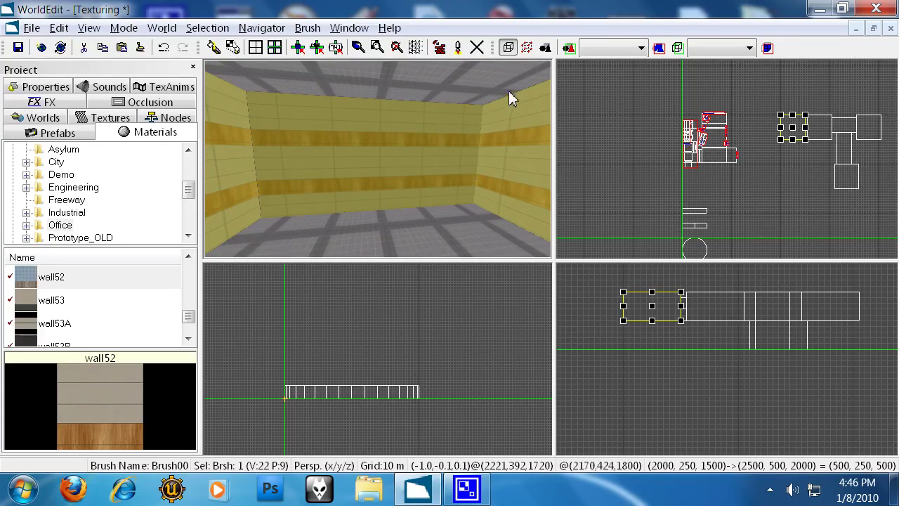
Try fitting the wall52 texture to the room's back wall face, check its mapping scale values, and undo the fit
key("ctrl+g")
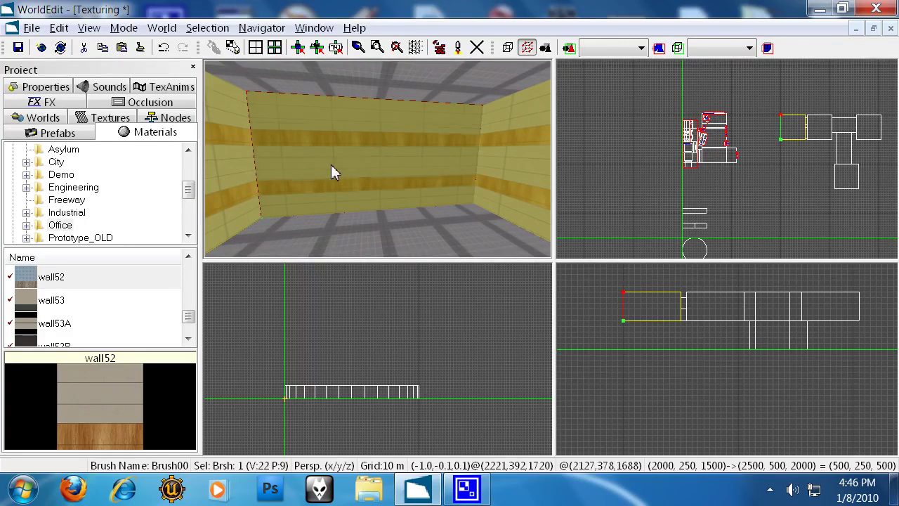
key("ctrl+f")
key("ctrl+m")
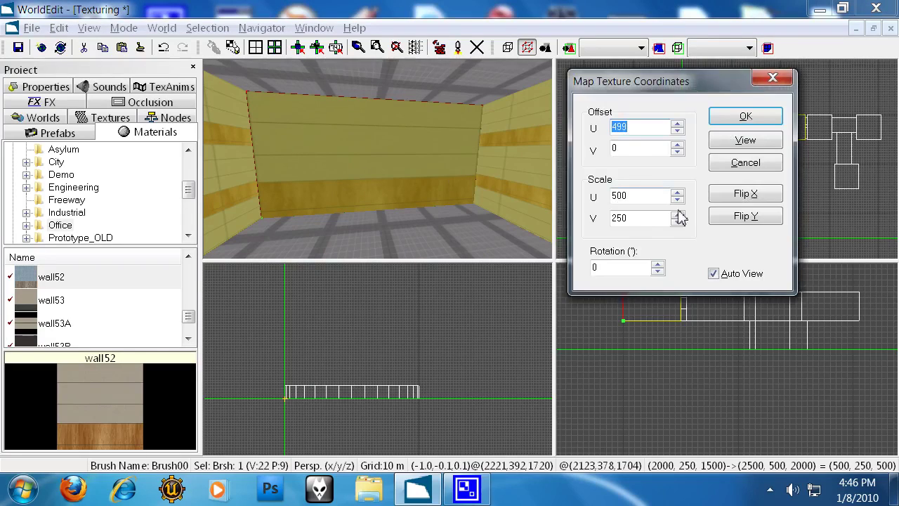
double_click(637, 218)
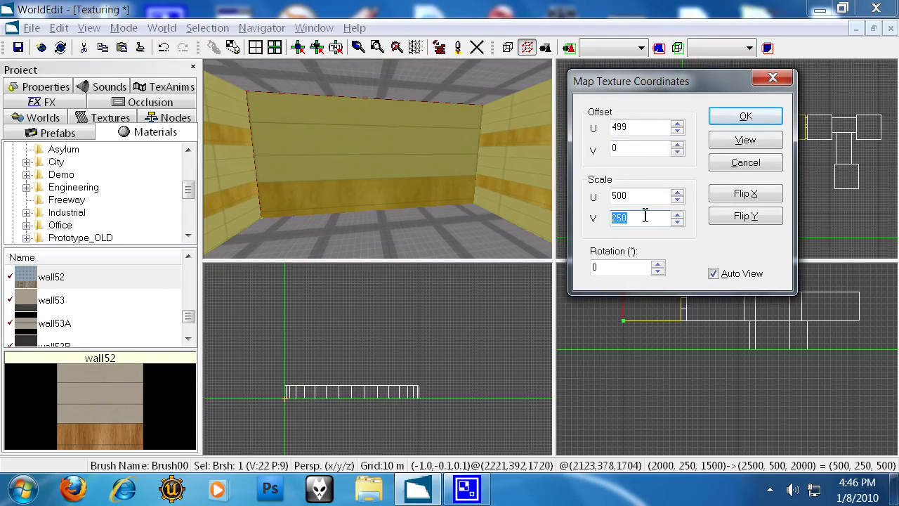
left_click(764, 170)
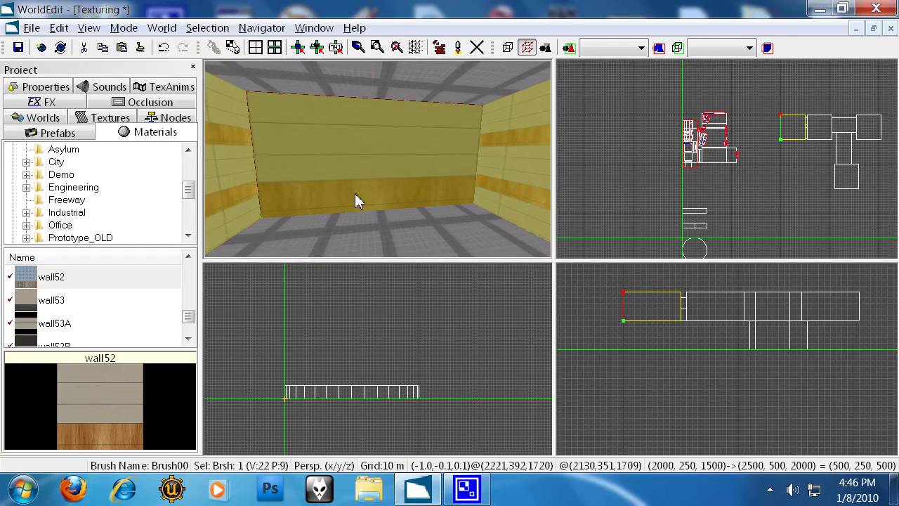
key("b")
key("ctrl+z")
Set the joined wall brush's texture scale to 250 for both U and V, and deselect the brush
key("ctrl+m")
key("Tab")
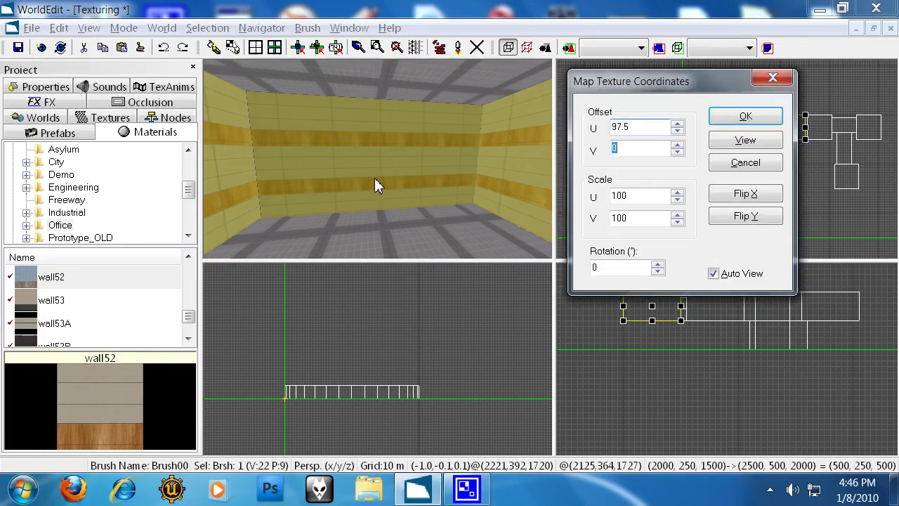
key("Tab")
type("250")
key("Tab")
type("250")
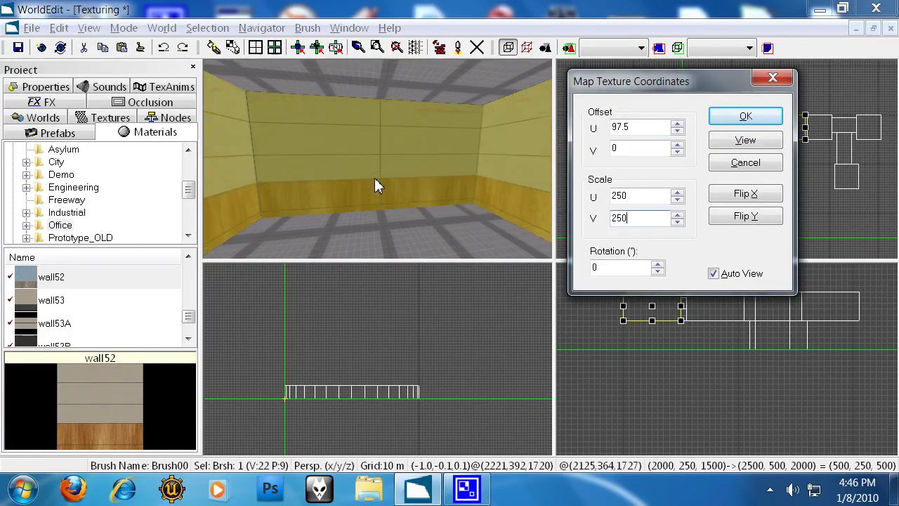
left_click(746, 114)
right_click_drag(335, 138, 378, 160)
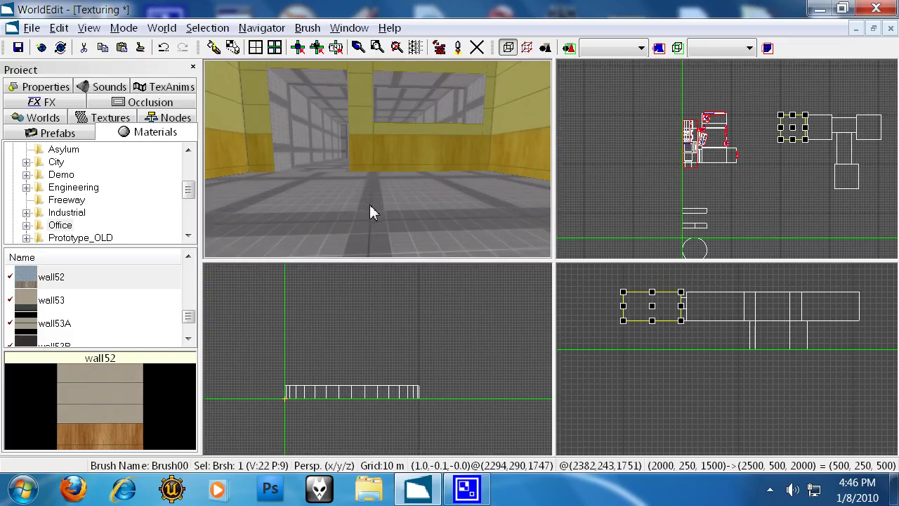
mouse_move(370, 204)
right_mouse_down()
mouse_move(376, 158)
mouse_move(398, 155)
mouse_move(378, 159)
right_mouse_up()
key("Escape")
Select the wall brushes of the adjoining rooms and passage, join them into one brush and apply the wall52 material
mouse_move(338, 206)
right_mouse_down()
mouse_move(378, 157)
mouse_move(331, 186)
mouse_move(379, 159)
mouse_move(411, 160)
right_mouse_up()
left_click(321, 165)
left_click(475, 185)
left_click(430, 169)
left_click(344, 170, "ctrl")
left_click(406, 159, "ctrl")
mouse_move(351, 150)
right_mouse_down()
mouse_move(311, 154)
mouse_move(378, 159)
mouse_move(414, 185)
right_mouse_up()
left_click(406, 172, "ctrl")
left_click(412, 178, "ctrl")
left_click(269, 184, "ctrl")
right_click_drag(323, 208, 379, 167)
left_click(487, 155, "ctrl")
left_click(335, 154, "ctrl")
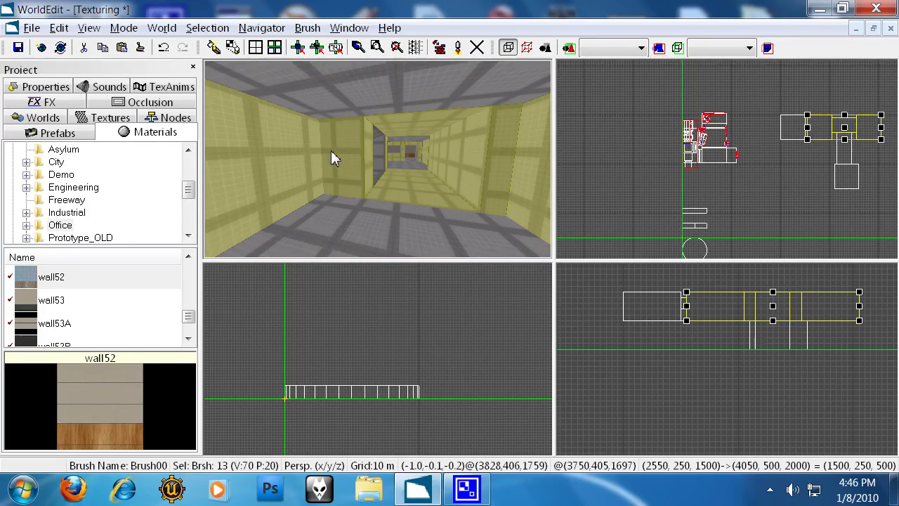
key("j")
key("ctrl+t")
Set the texture scale of the adjoining rooms' joined wall brush to 250 for both U and V
key("t")
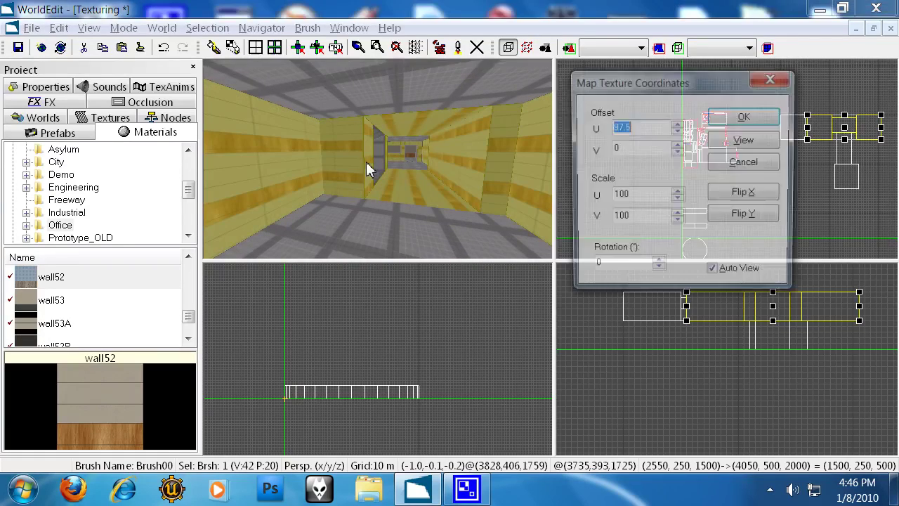
key("Tab")
type("250")
key("Tab")
type("250")
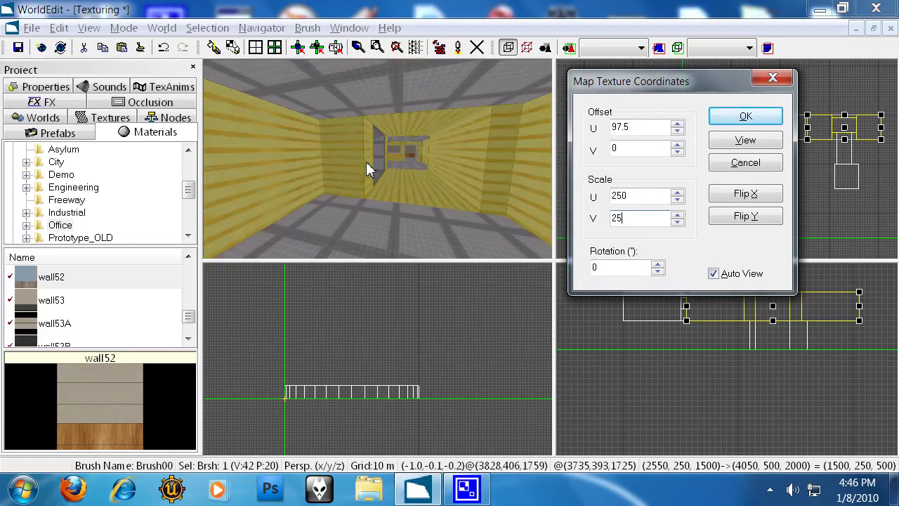
key("Return")
Split the joined wall brush apart, exclude the passage's floor and ceiling faces, and rejoin the remaining walls
key("shift+j")
mouse_move(406, 195)
left_mouse_down()
mouse_move(379, 156)
mouse_move(377, 163)
left_mouse_up()
left_click(356, 212, "ctrl")
left_click(372, 80, "ctrl")
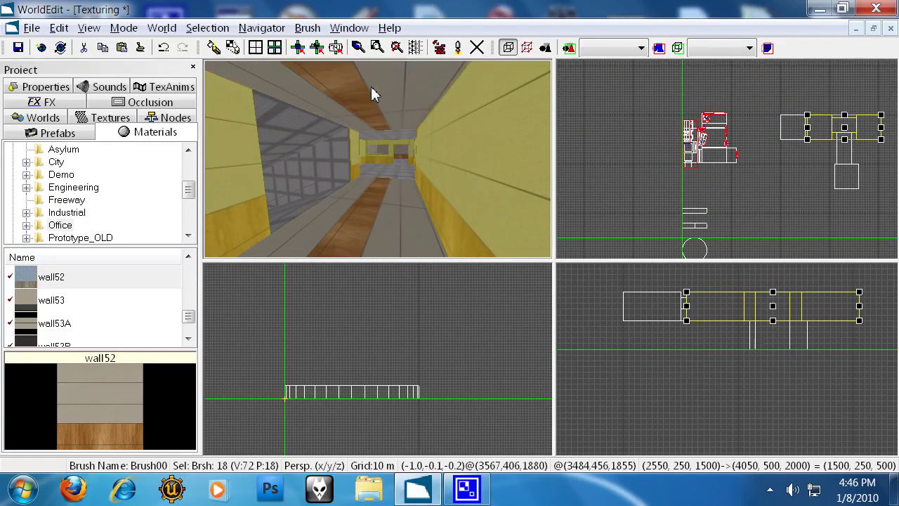
key("j")
key("Escape")
Select the floor brushes of the upper rooms, passage and doorways, and join them into one brush
left_click(371, 205)
left_click_drag(371, 206, 343, 202)
left_click(343, 202, "ctrl")
key("Right")
left_click_drag(392, 167, 377, 164)
left_click(498, 184, "ctrl")
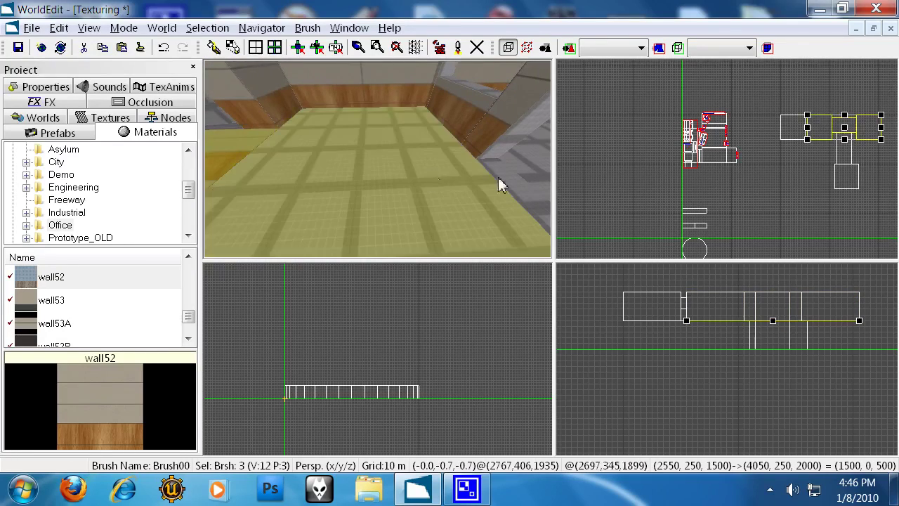
left_click(518, 190, "ctrl")
left_click(532, 187, "ctrl")
left_click(517, 195, "ctrl")
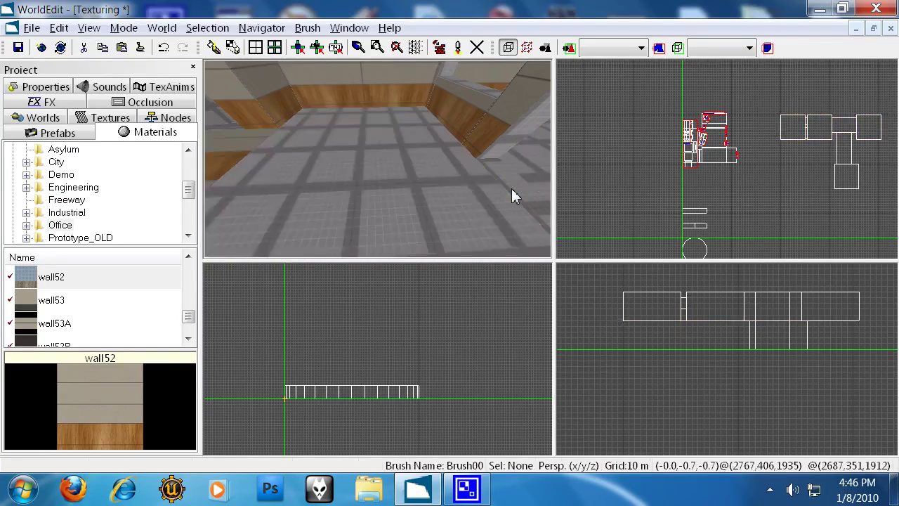
left_click(512, 190)
key("s")
left_click(513, 189, "ctrl")
key("j")
left_click(516, 189)
left_click(465, 197, "ctrl")
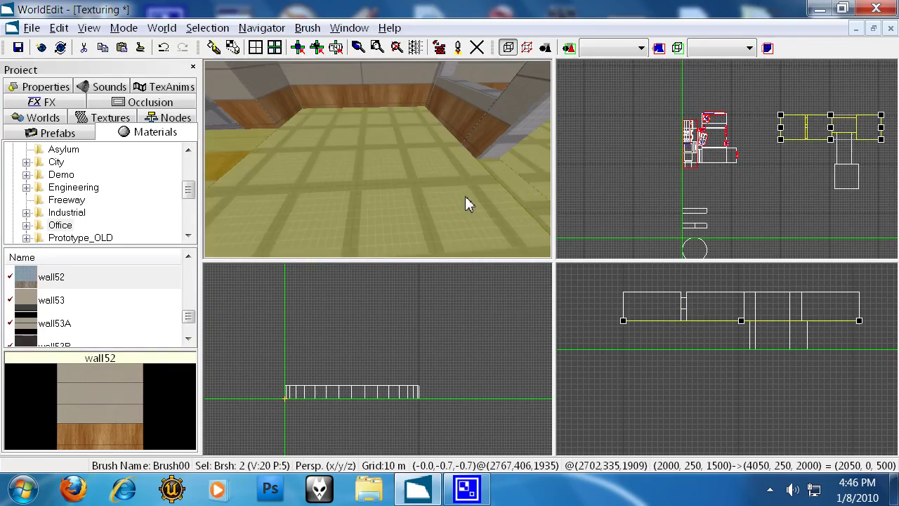
middle_click_drag(464, 195, 440, 168)
Choose the Floor01c material from the Office folder and apply it to the joined floor brush
left_click(70, 293)
key("Home")
scroll(77, 300, "down", 10)
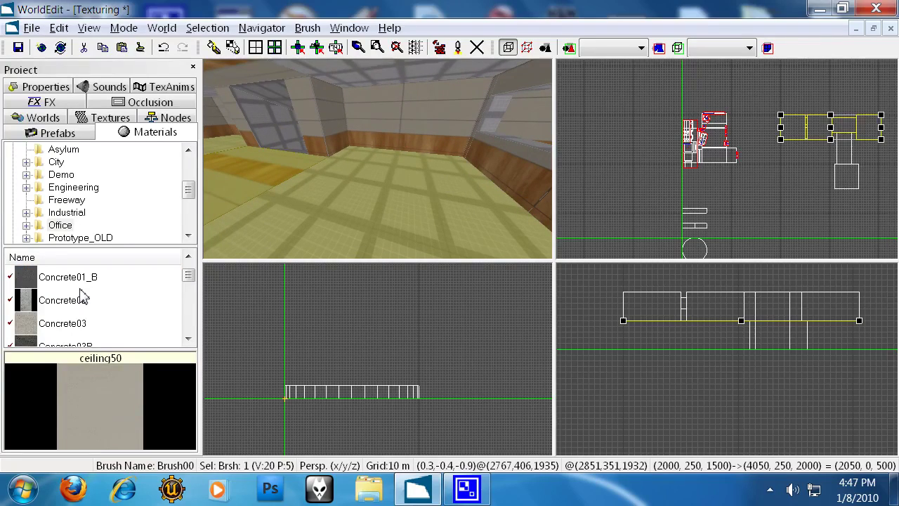
scroll(89, 298, "down", 5)
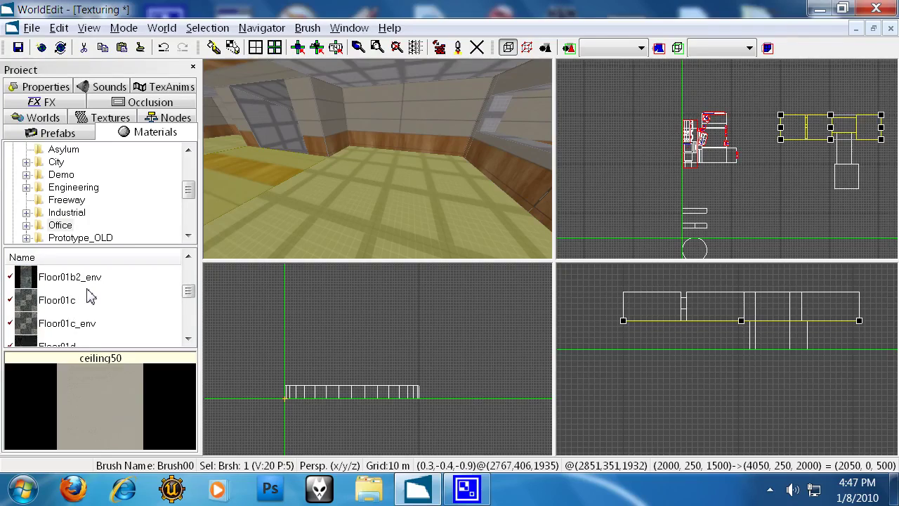
left_click(87, 309)
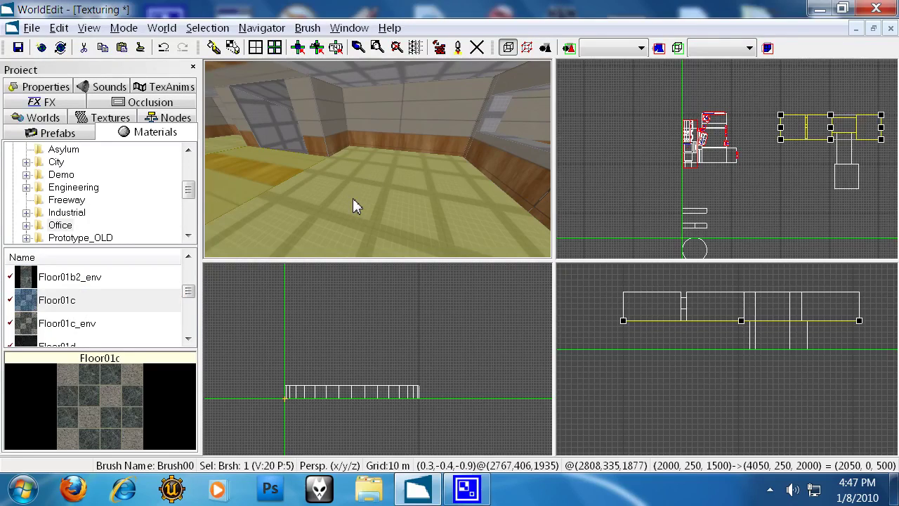
right_click_drag(352, 198, 378, 158)
key("ctrl+t")
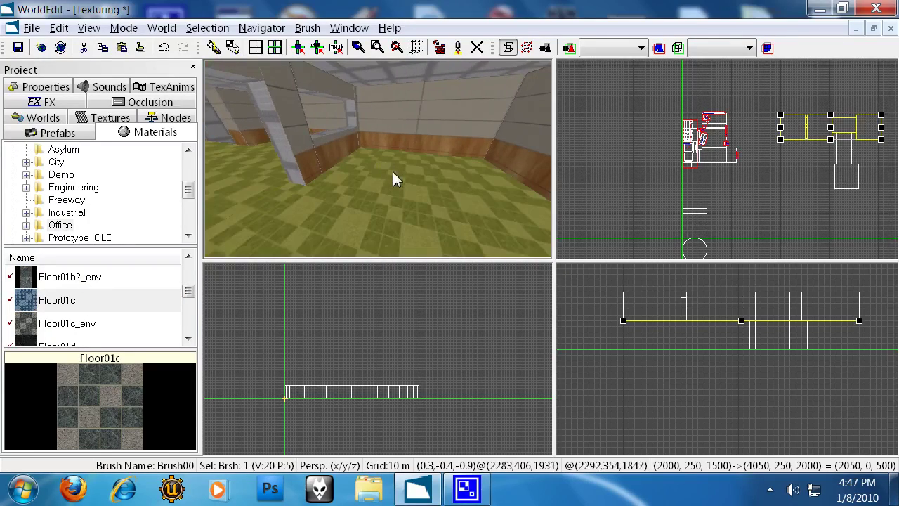
middle_click_drag(394, 171, 376, 158)
mouse_move(376, 158)
left_mouse_down()
mouse_move(379, 167)
mouse_move(380, 138)
left_mouse_up()
Reset the floor brush's texture coordinates, set its U and V scale to 200, and deselect it
right_click(381, 139)
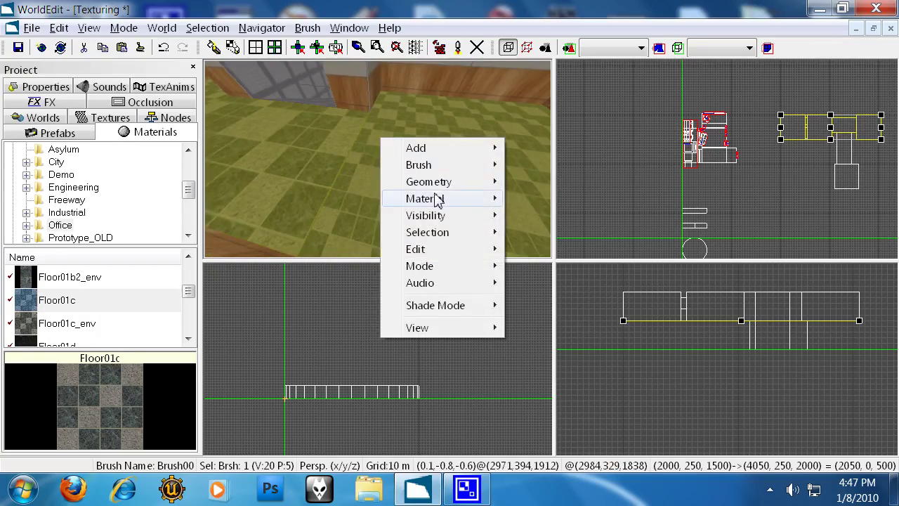
mouse_move(438, 199)
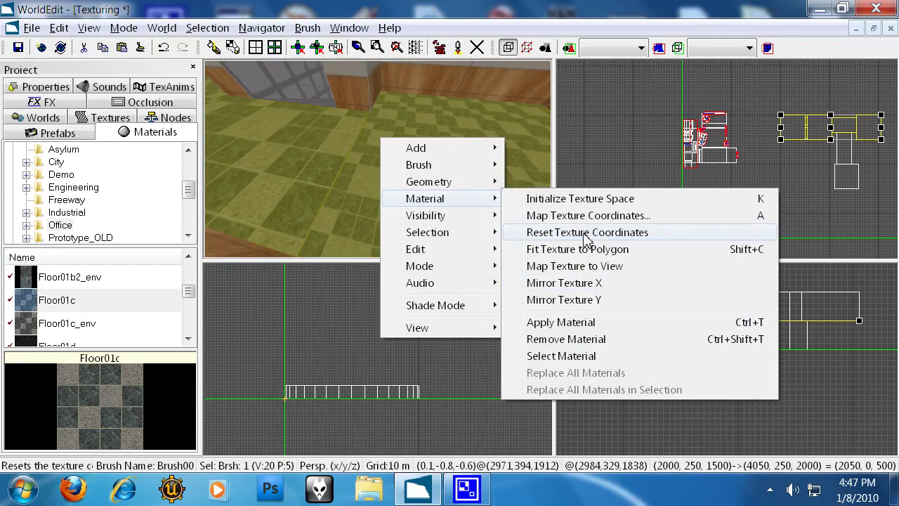
left_click(587, 233)
left_click_drag(364, 174, 397, 237)
key("m")
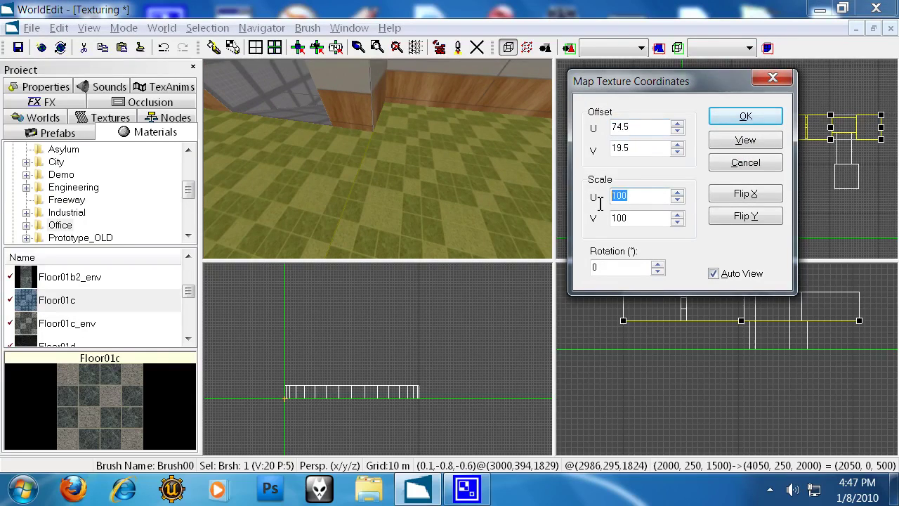
type("200")
key("Return")
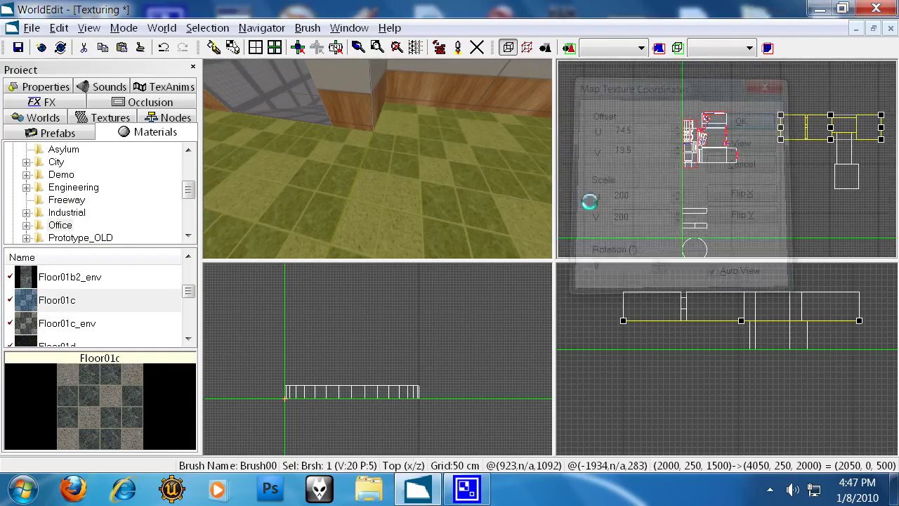
mouse_move(422, 126)
left_mouse_down()
mouse_move(421, 147)
mouse_move(377, 171)
mouse_move(365, 164)
mouse_move(379, 166)
left_mouse_up()
key("Escape")
Choose the CTile_02 ceiling tile material from the Office folder
left_click(94, 280)
key("c")
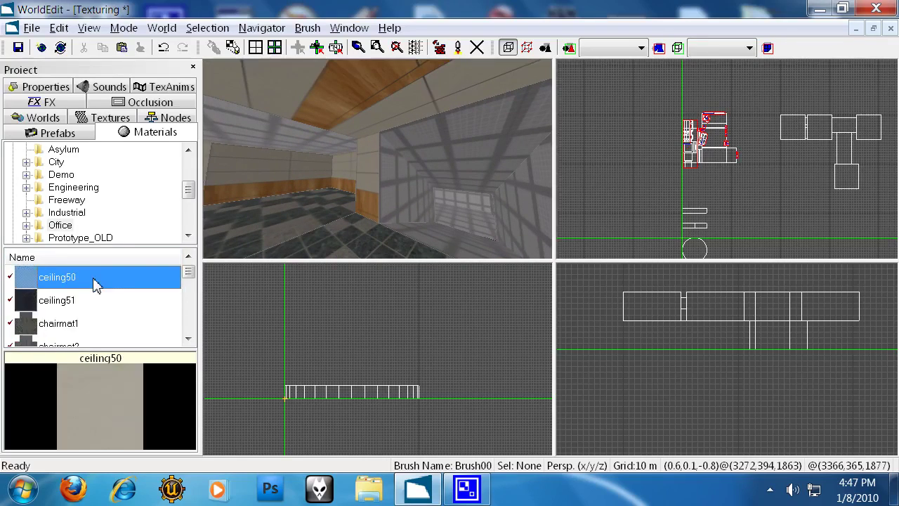
scroll(121, 290, "down", 1)
scroll(124, 295, "down", 8)
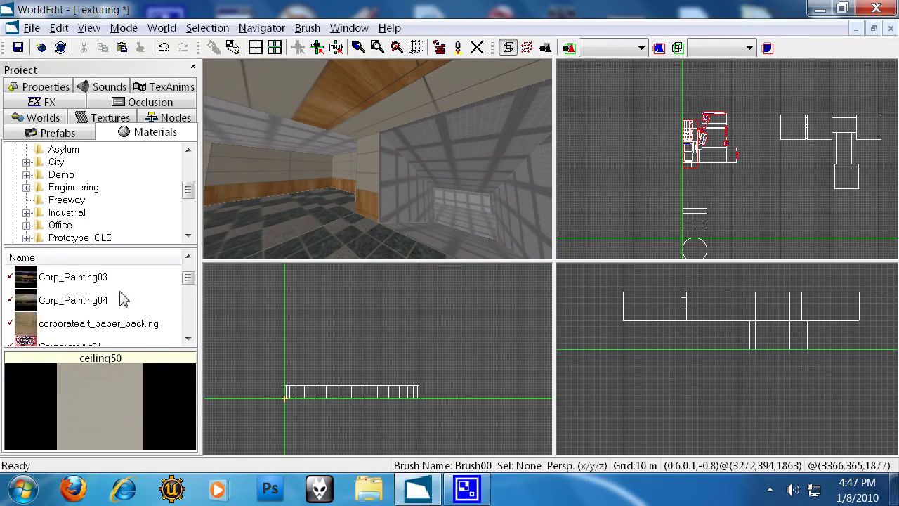
scroll(123, 300, "down", 4)
left_click(104, 298)
key("Down")
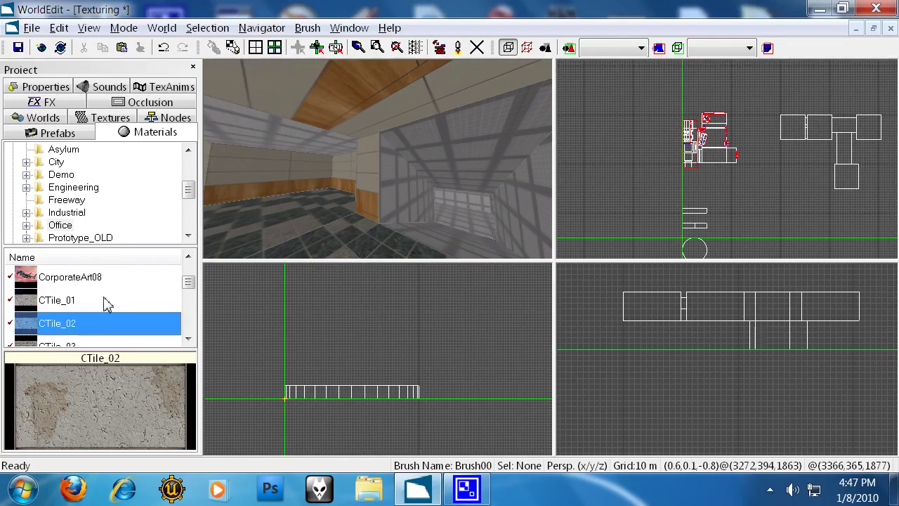
key("Up")
key("Down")
Select the ceiling brushes of the upper rooms and passage, join them into one brush and apply CTile_02
left_click(344, 89)
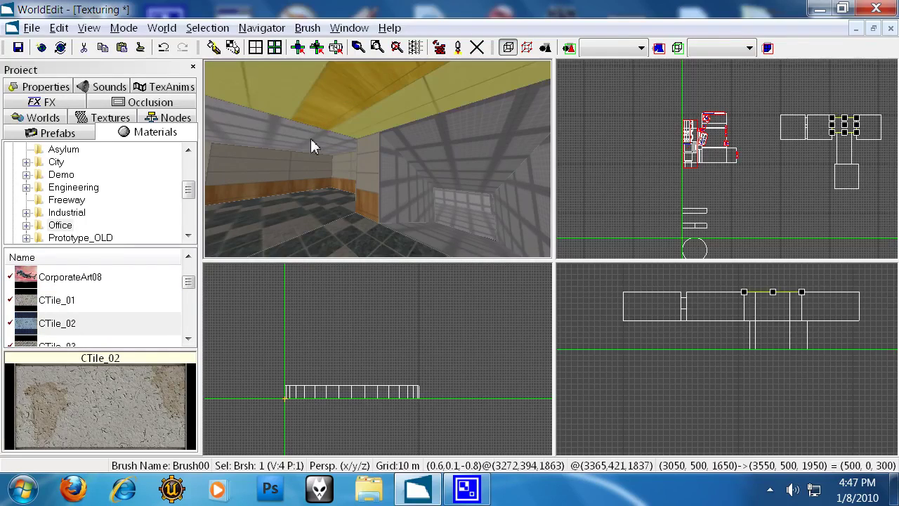
left_click(310, 140, "ctrl")
mouse_move(329, 177)
right_mouse_down()
mouse_move(382, 155)
mouse_move(368, 146)
right_mouse_up()
left_click(365, 146, "ctrl")
mouse_move(332, 174)
right_mouse_down()
mouse_move(375, 139)
mouse_move(375, 160)
mouse_move(400, 158)
right_mouse_up()
left_click(401, 161, "ctrl")
mouse_move(463, 218)
left_click(592, 252)
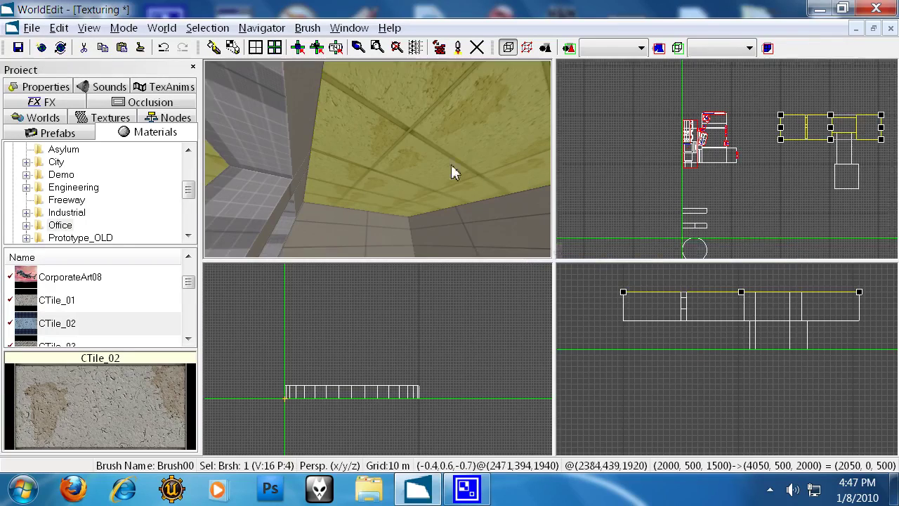
right_click_drag(451, 169, 378, 166)
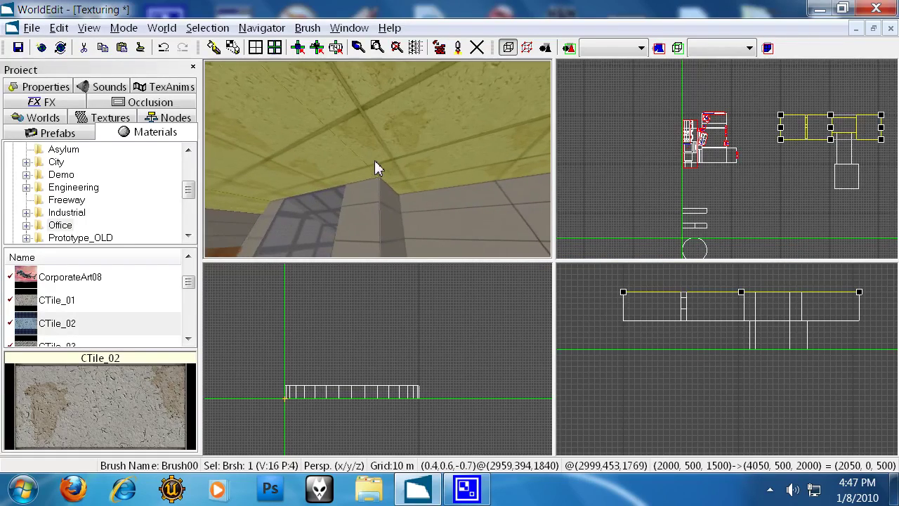
Check the default height and width in CTile_02's material properties and close them
double_click(58, 324)
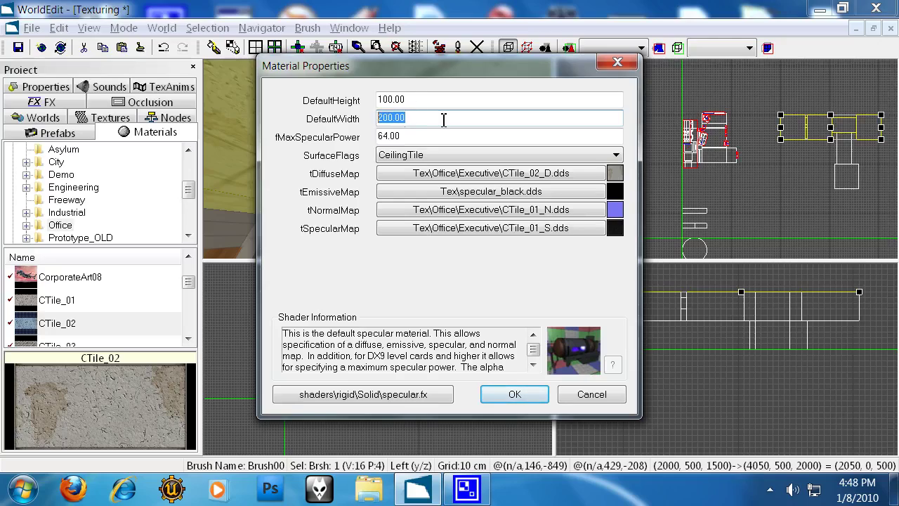
left_click(409, 99)
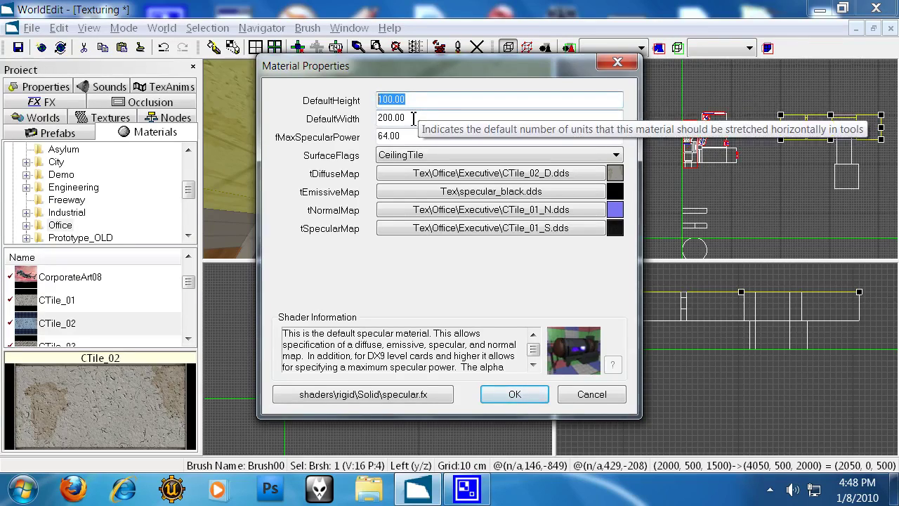
left_click(382, 120)
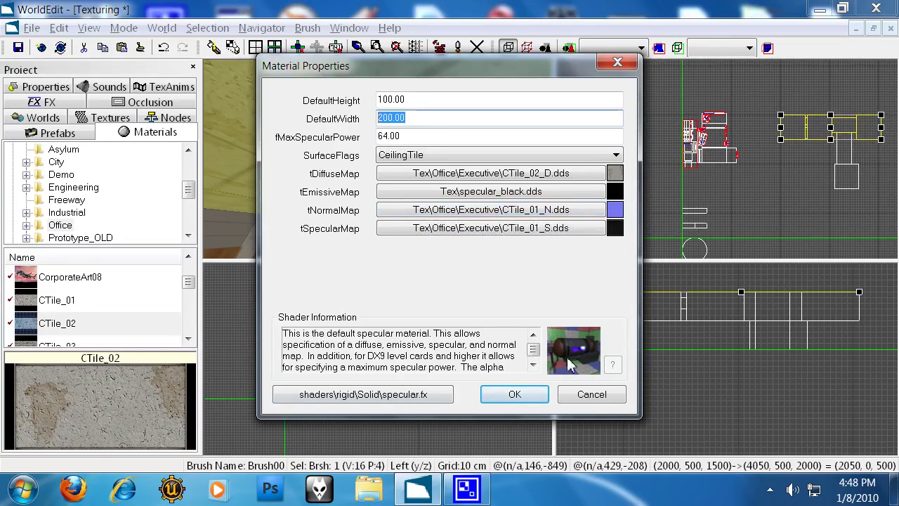
left_click(586, 394)
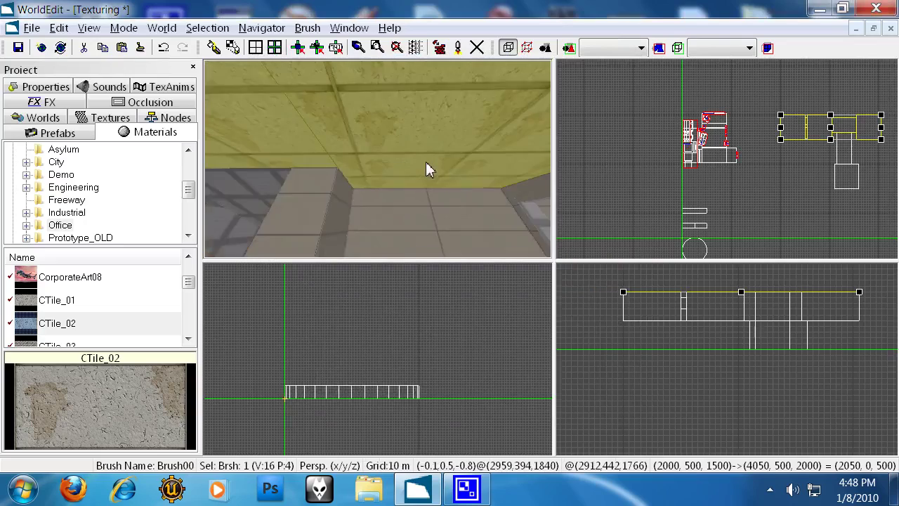
Rotate the ceiling brush's CTile_02 texture to 90 degrees and deselect the brush
right_click_drag(423, 161, 377, 159)
left_click_drag(378, 159, 383, 161)
key("ctrl+t")
left_click_drag(602, 268, 569, 269)
type("90")
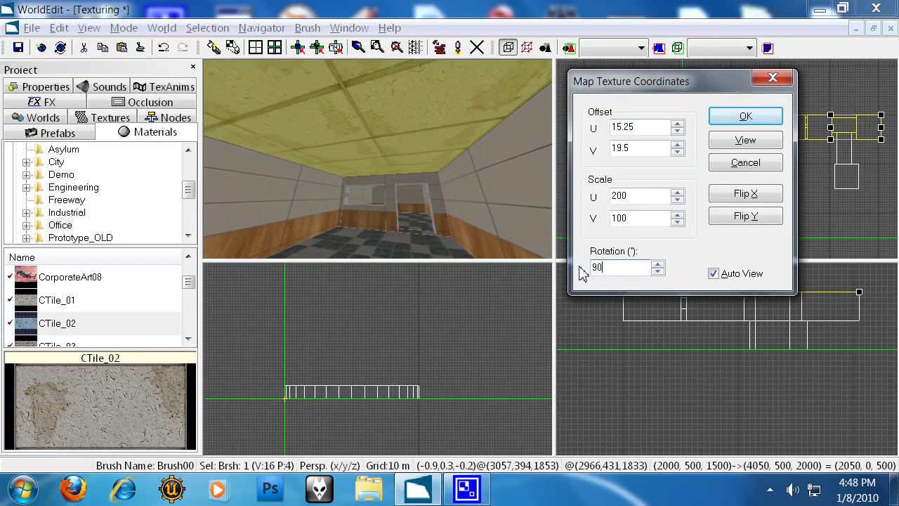
key("Return")
left_click_drag(337, 163, 378, 153)
key("Escape")
Split the sloped passage's brush to isolate and select its side wall, and choose the wall52 material
left_click(378, 154)
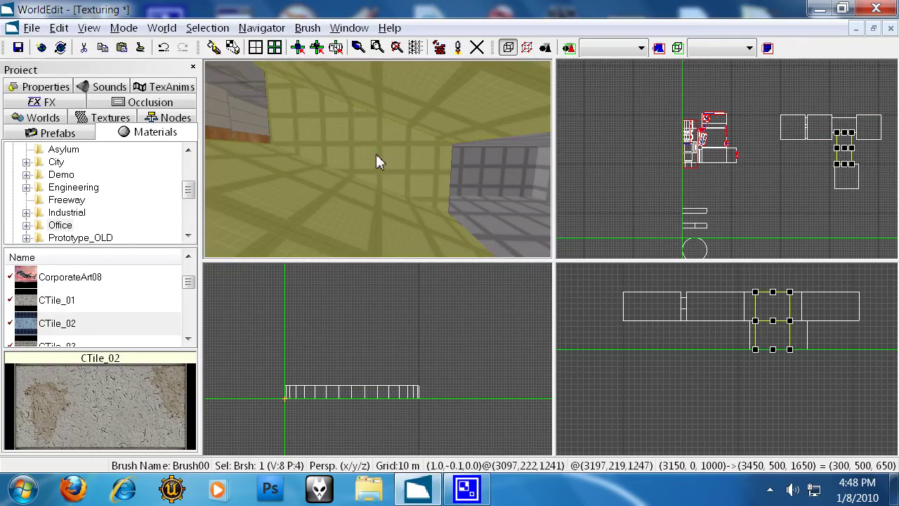
left_click(377, 153)
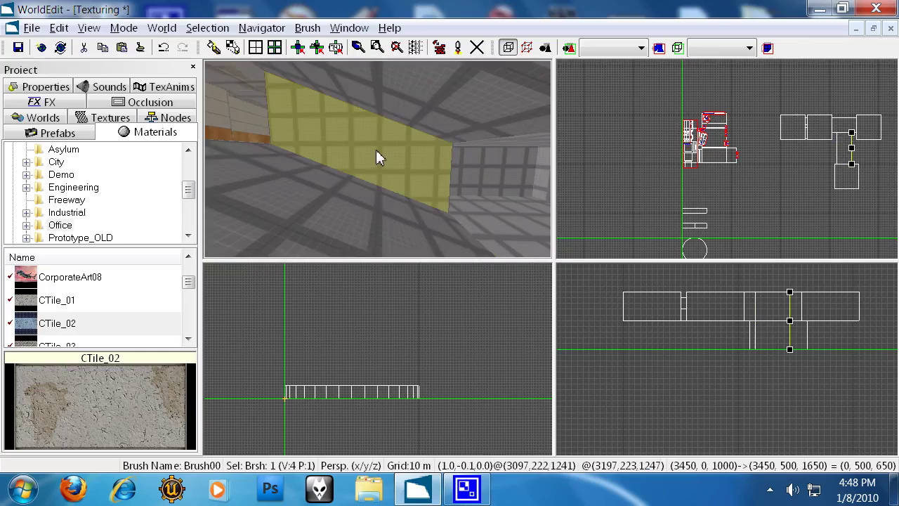
left_click_drag(188, 281, 187, 319)
left_click(116, 300)
key("Up")
key("Up")
key("Up")
key("Up")
key("Up")
key("Up")
key("Up")
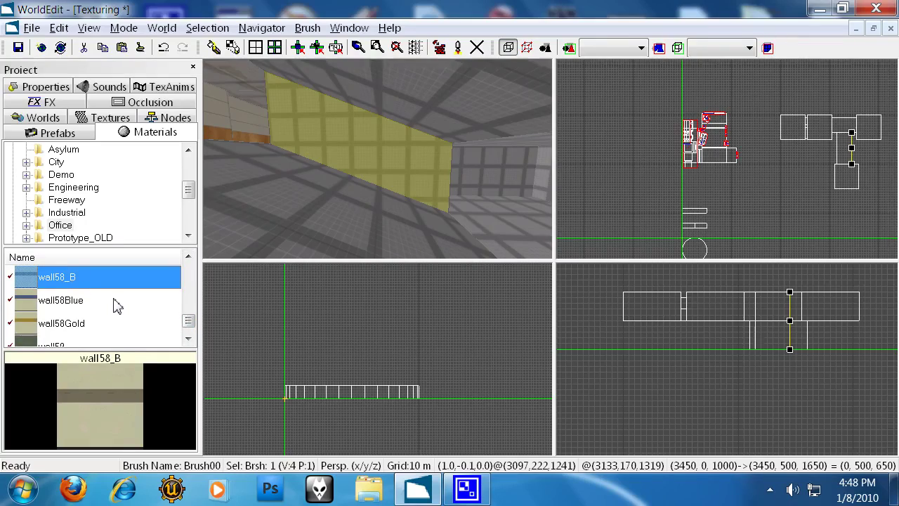
key("Up")
key("Up")
key("Up")
key("Up")
key("Up")
key("Up")
key("Up")
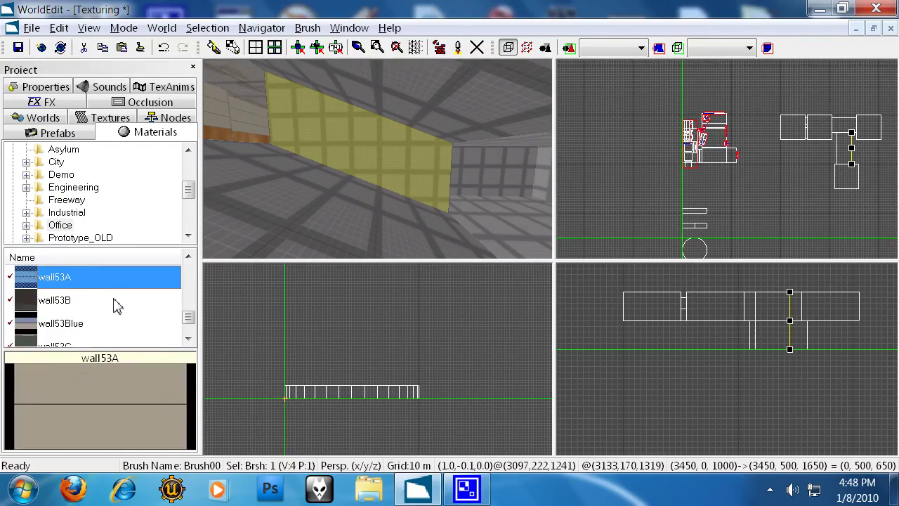
left_click(116, 300)
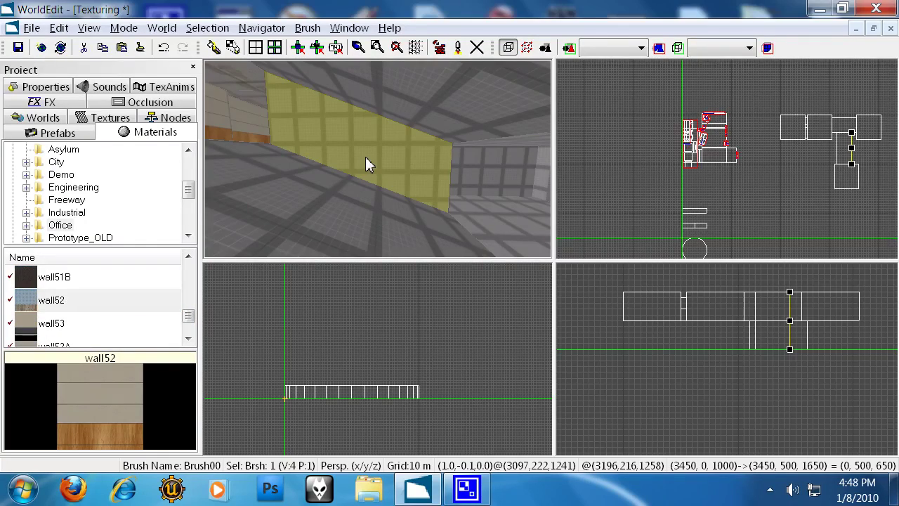
Apply wall52 to the sloped passage's side wall and set the U mapping scale to 250
key("ctrl+t")
middle_click_drag(366, 157, 397, 179)
key("ctrl+m")
key("Tab")
key("Tab")
type("250")
key("Tab")
type("250")
key("Return")
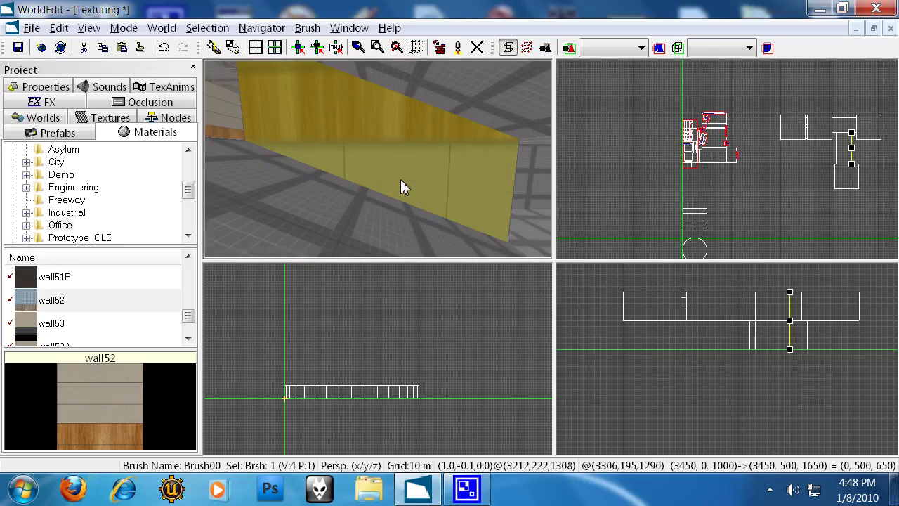
Set the V mapping scale of the side wall's wall52 texture to 250
key("ctrl+m")
key("Tab")
key("Tab")
key("Tab")
type("250")
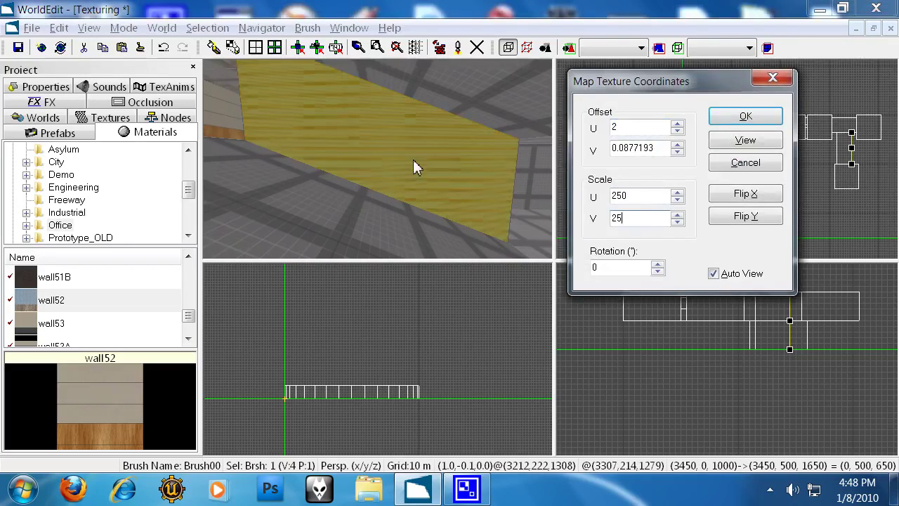
key("Return")
key("space")
In geometry mode, realign the side wall's texture to the polygon edges until the wood trim runs along the lower sloping edge
right_click_drag(378, 158, 378, 159)
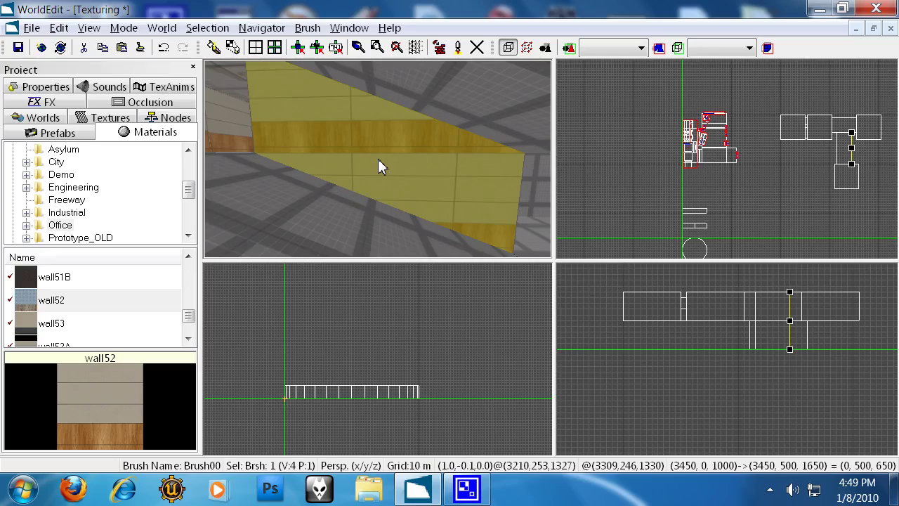
key("f")
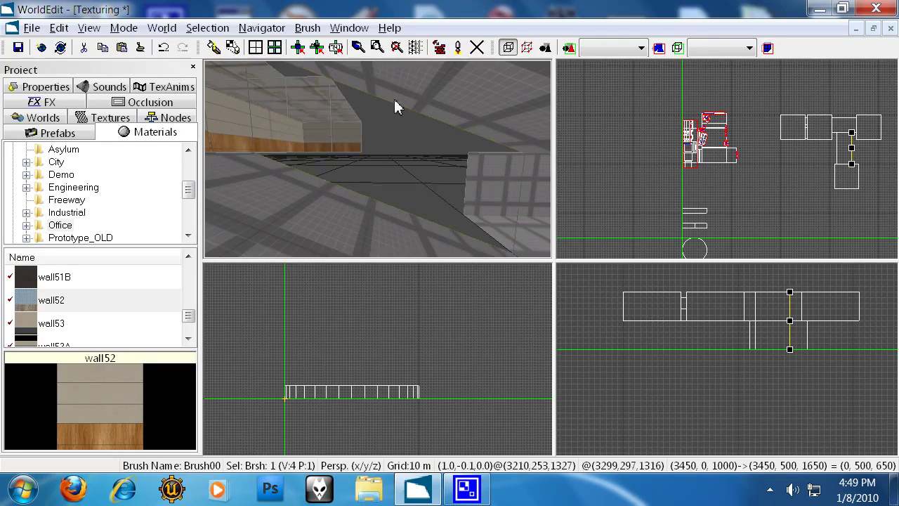
key("ctrl+z")
key("g")
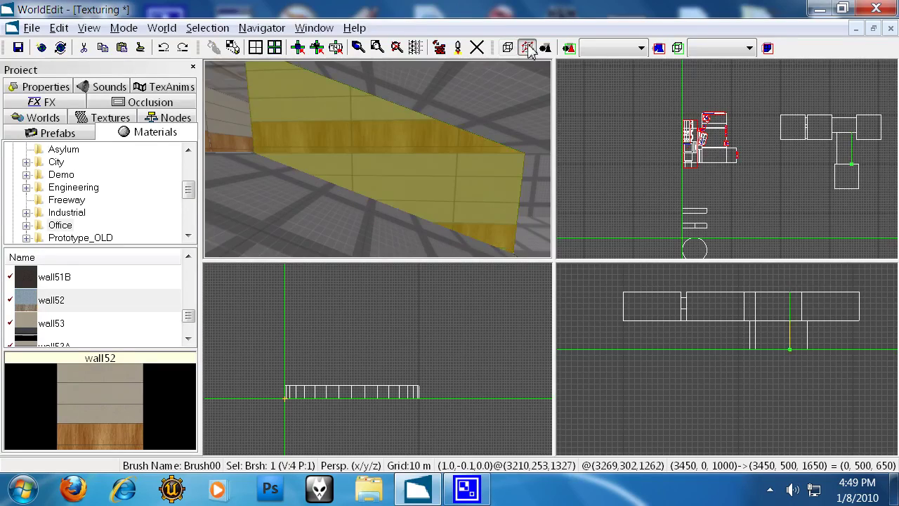
key("r")
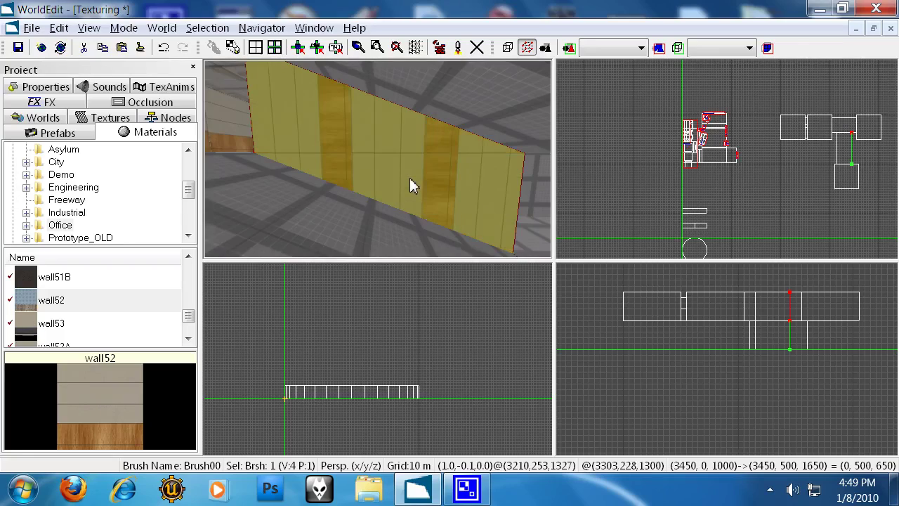
key("r")
key("r")
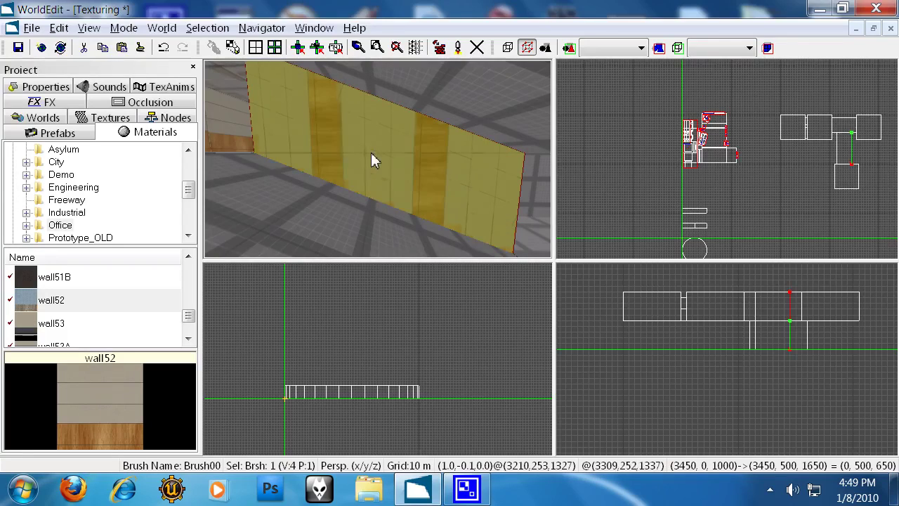
key("r")
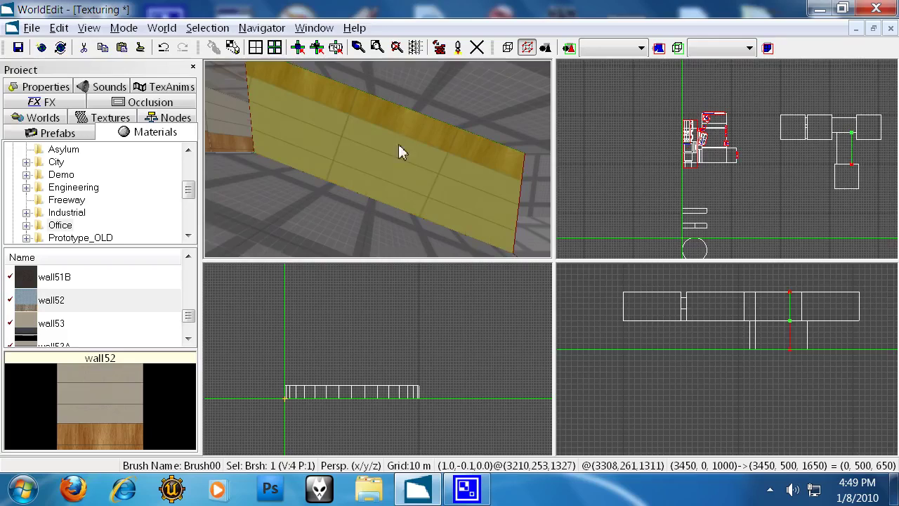
key("r")
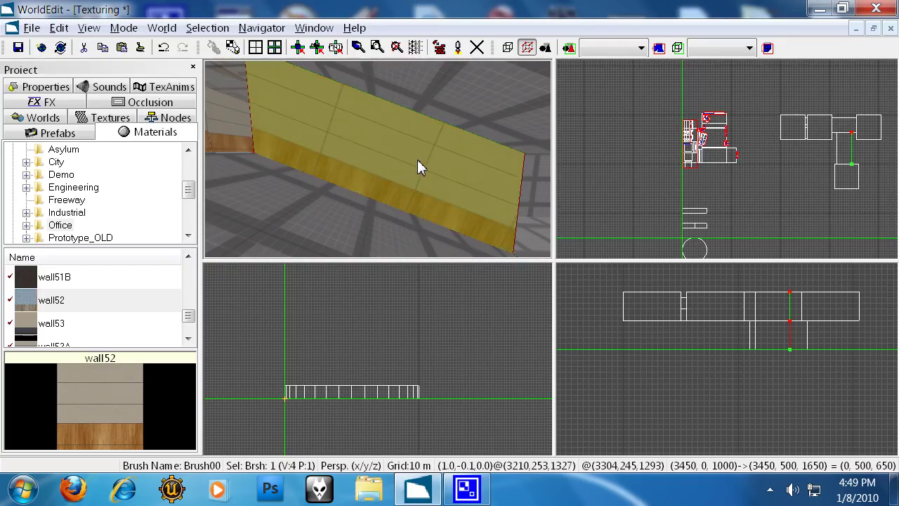
Reduce the grid size to 10 cm for finely shifting the sloped side wall's texture
middle_click_drag(378, 159, 378, 158)
key("Up")
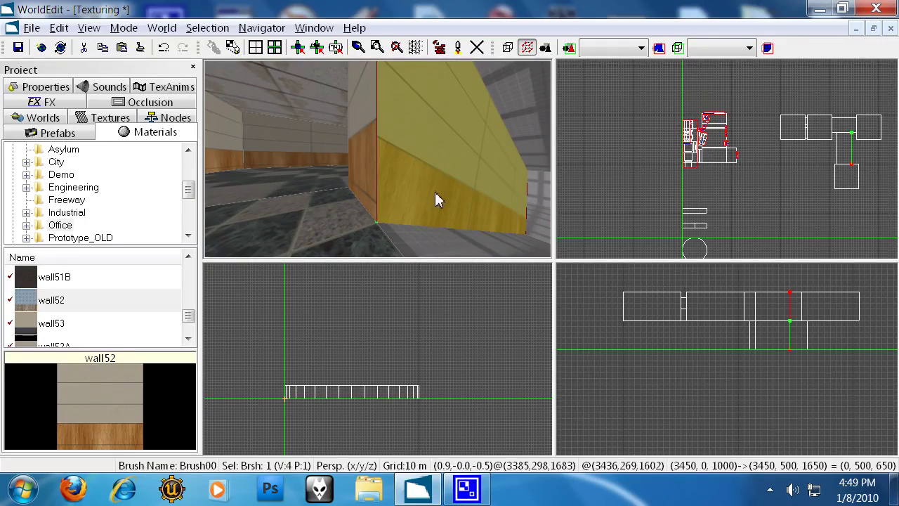
key("minus")
key("minus")
key("minus")
key("minus")
key("minus")
key("minus")
key("minus")
key("minus")
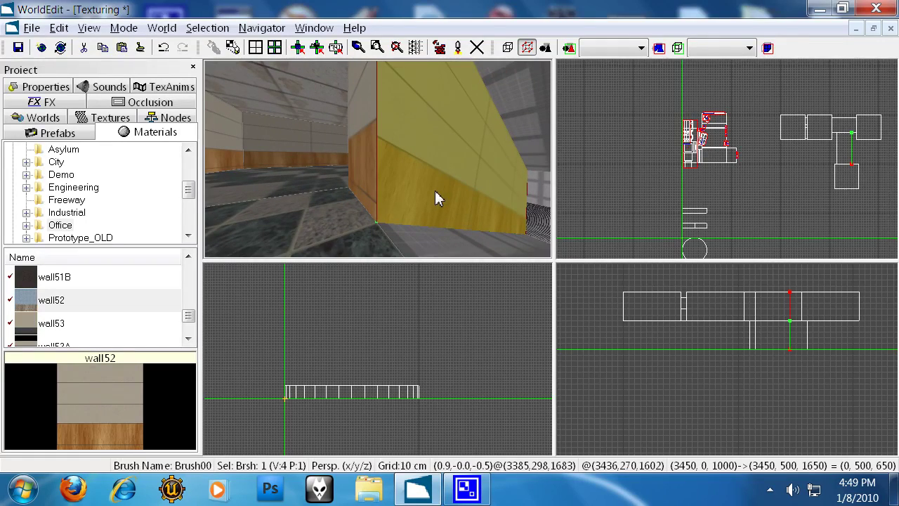
Shift the side wall's wall52 texture in small increments to align its wood trim, return to brush mode and deselect the wall
key("Up")
key("Up")
key("Up")
key("Up")
key("Up")
key("Up")
key("Up")
key("Up")
key("Up")
middle_click_drag(411, 194, 380, 159)
mouse_move(379, 166)
left_mouse_down()
mouse_move(378, 157)
mouse_move(380, 168)
mouse_move(389, 164)
mouse_move(337, 161)
mouse_move(378, 166)
left_mouse_up()
key("b")
key("Escape")
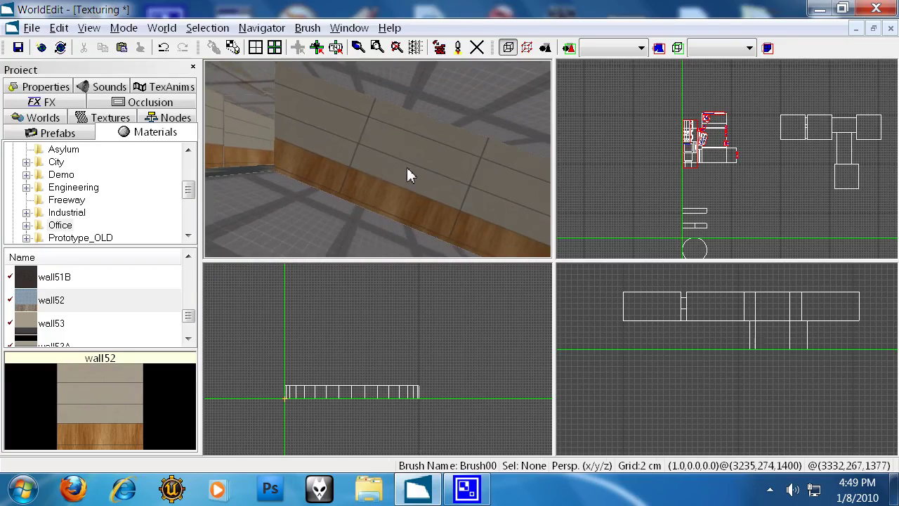
Select the upper rooms' floor brush and try enlarging and shrinking the texture on the end room's floor polygon
left_click(407, 170)
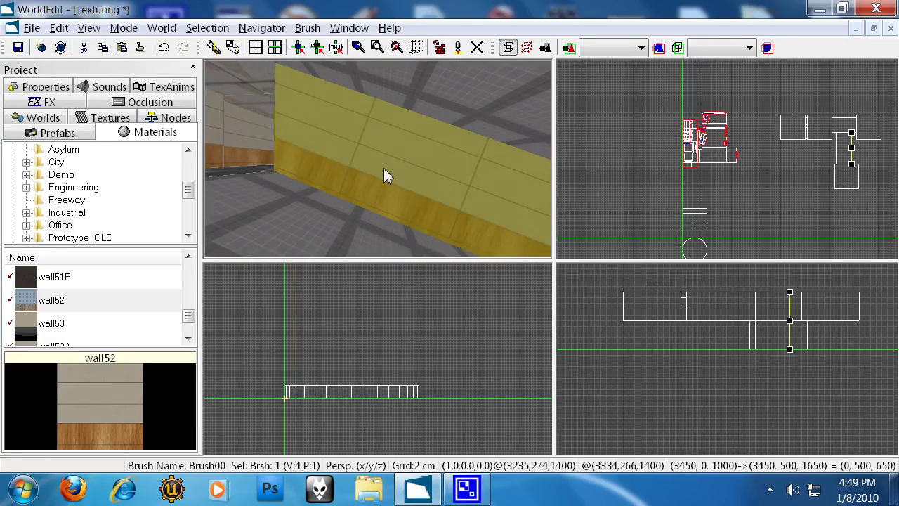
key("b")
left_click_drag(367, 186, 378, 159)
left_click(389, 238)
left_click_drag(389, 238, 377, 159)
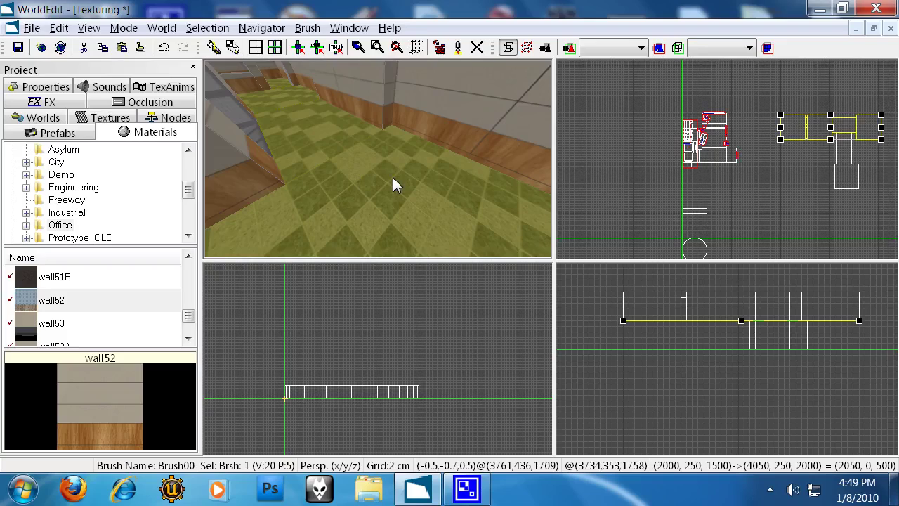
key("ctrl+g")
mouse_move(358, 186)
left_mouse_down()
mouse_move(378, 158)
mouse_move(390, 174)
mouse_move(379, 160)
left_mouse_up()
scroll(378, 160, "up", 8)
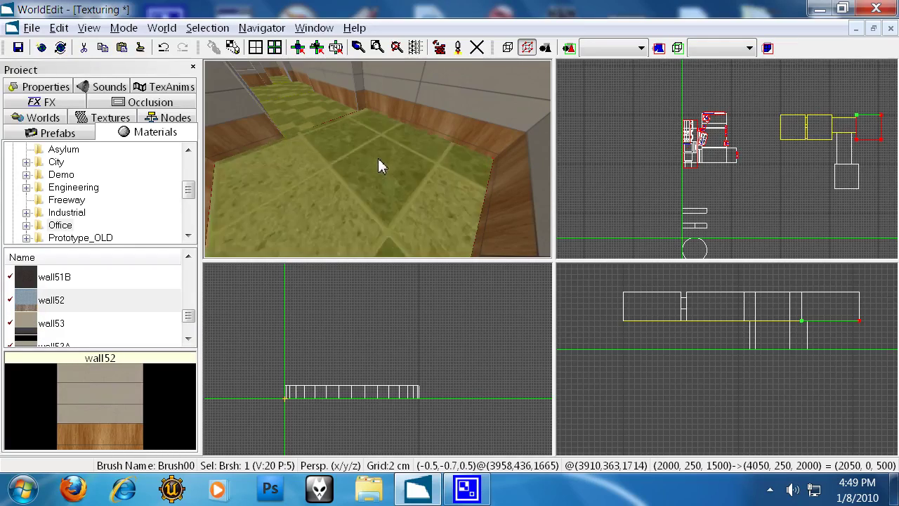
scroll(391, 175, "down", 5)
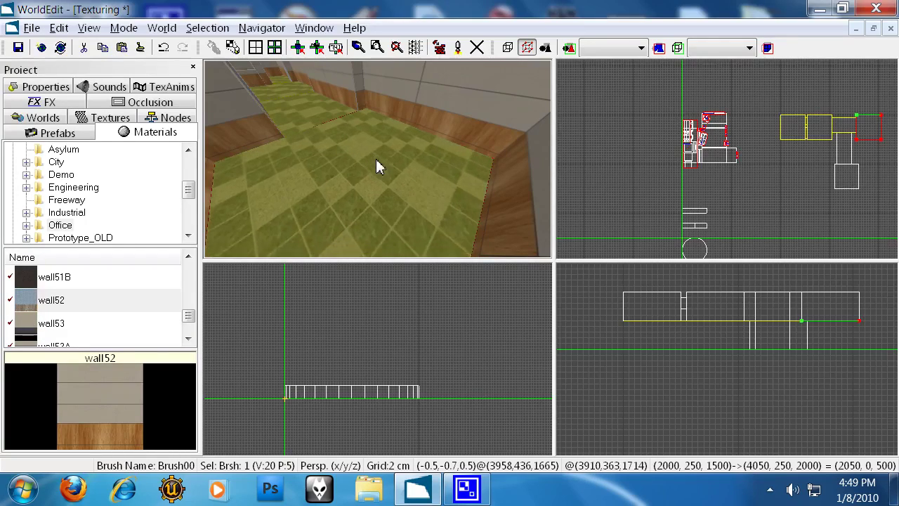
scroll(383, 157, "down", 3)
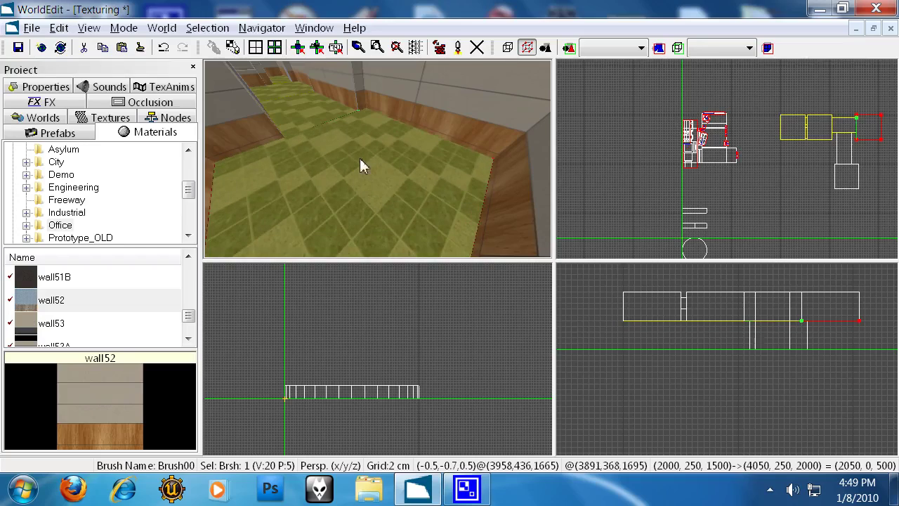
Try rotating the end room's floor texture so the tiles run diagonally to the walls, and deselect the floor brush
scroll(380, 170, "up", 5)
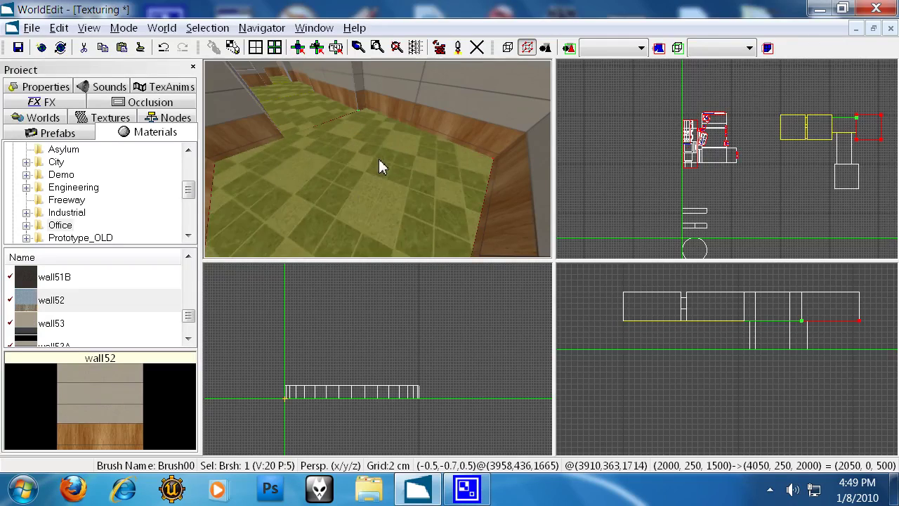
scroll(378, 159, "up", 5)
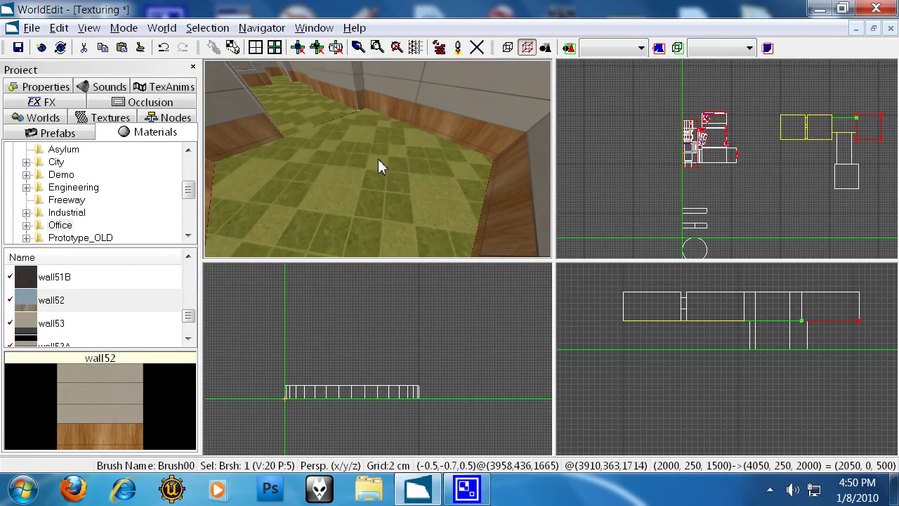
scroll(378, 158, "up", 1)
scroll(378, 159, "up", 4)
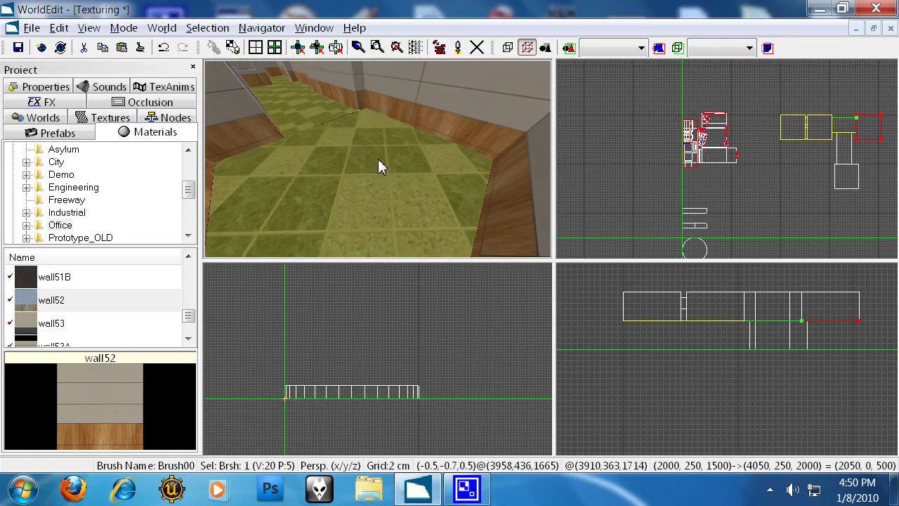
key("b")
key("Escape")
Restore the floor tiles' straight alignment with the walls, and select the floor brush together with the sloped passage's side wall
right_click_drag(395, 159, 381, 159)
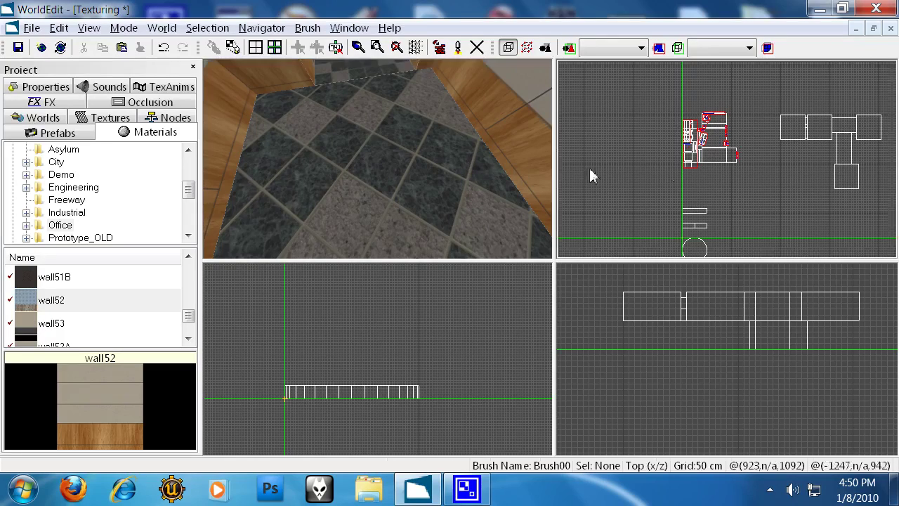
right_click_drag(413, 188, 400, 175)
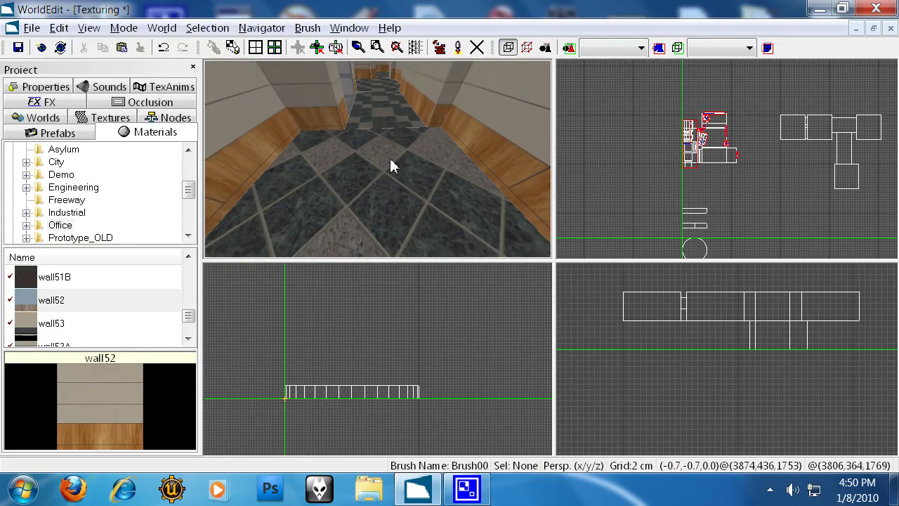
left_click(404, 165)
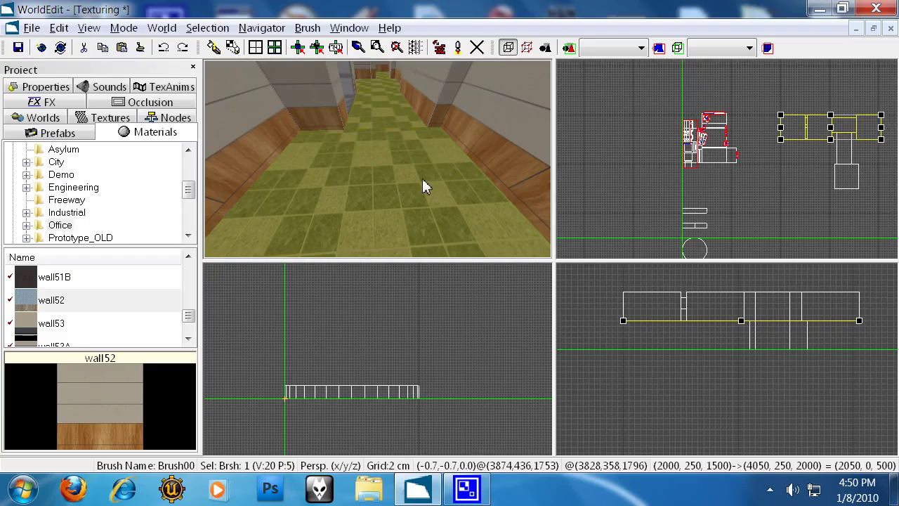
right_click_drag(424, 177, 378, 166)
left_click(379, 177, "ctrl")
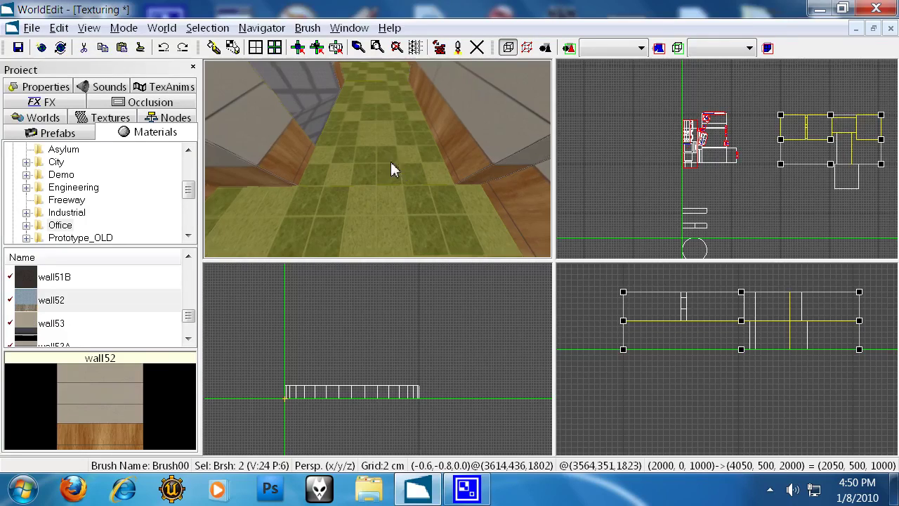
mouse_move(392, 162)
right_mouse_down()
mouse_move(371, 157)
mouse_move(381, 166)
right_mouse_up()
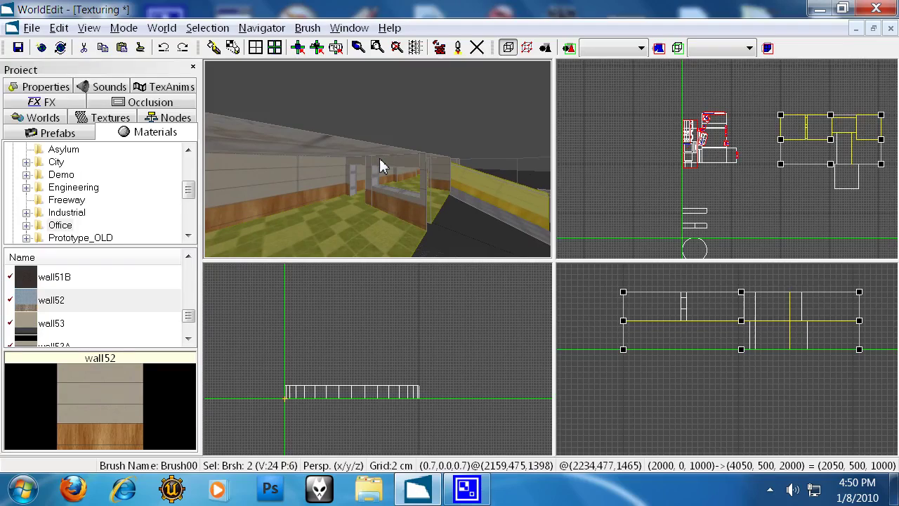